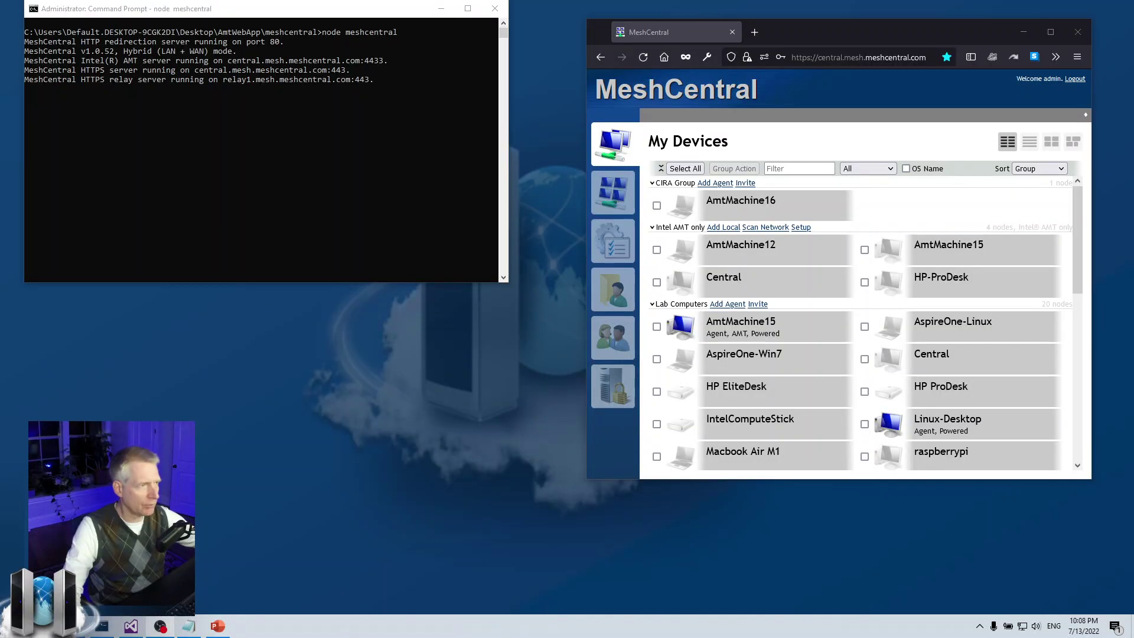
# Minimize the Firefox window that shows the MeshCentral device list.
pyautogui.click(1024, 32)
# Hide the server console and put a YubiKey one-time password on Notepad's first line.
pyautogui.click(437, 11)
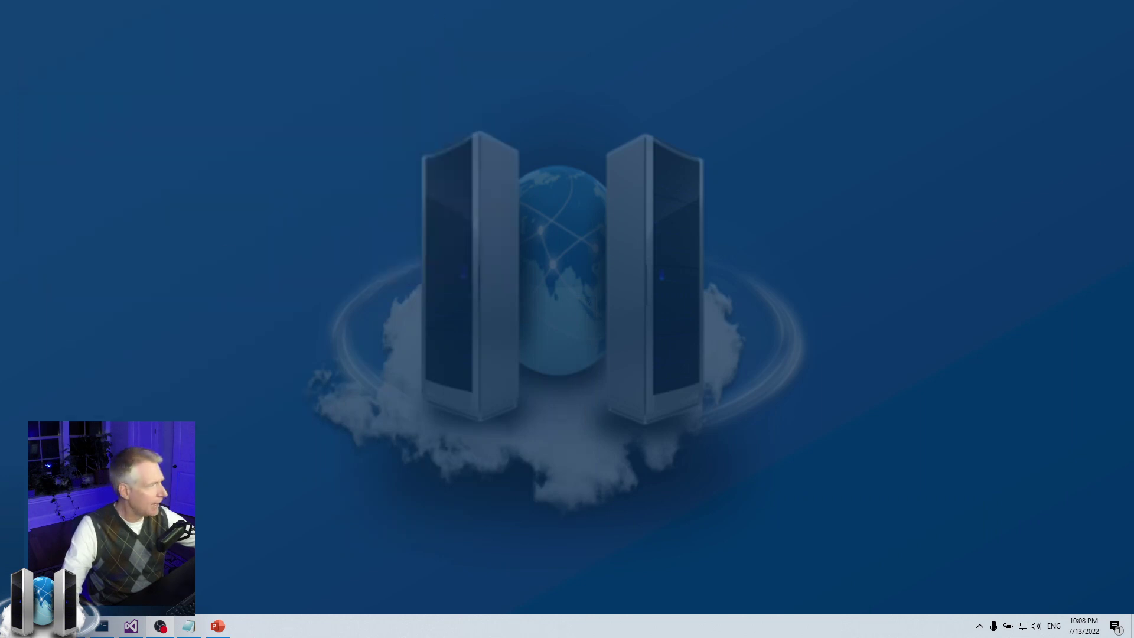
pyautogui.click(188, 626)
pyautogui.moveTo(367, 153)
pyautogui.mouseDown()
pyautogui.moveTo(347, 95)
pyautogui.moveTo(397, 102)
pyautogui.mouseUp()
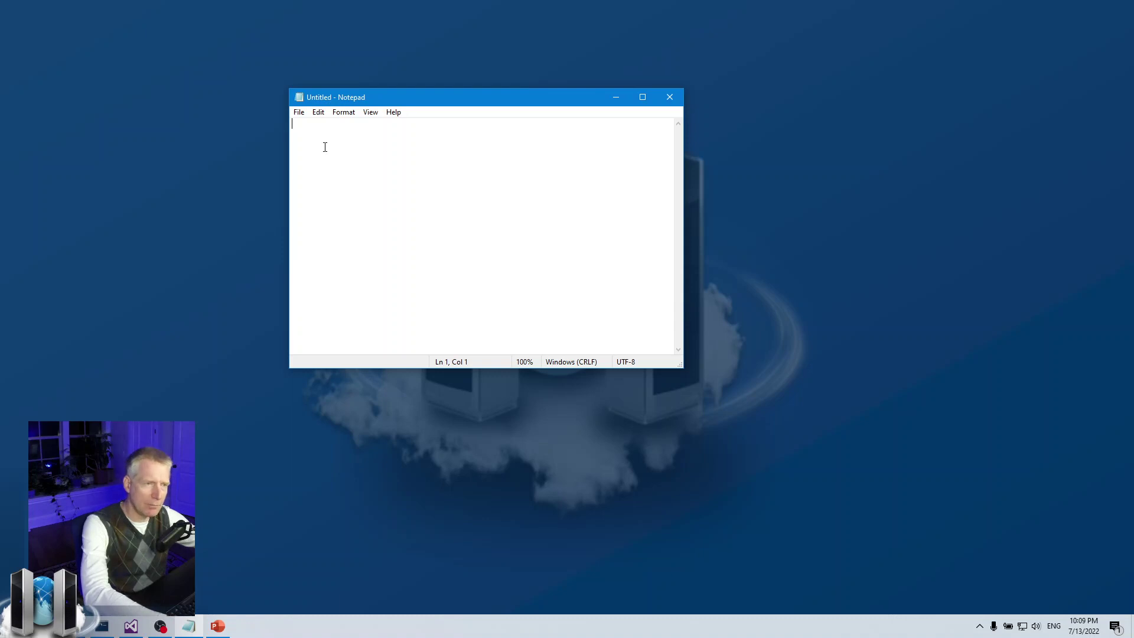
pyautogui.press('Return')
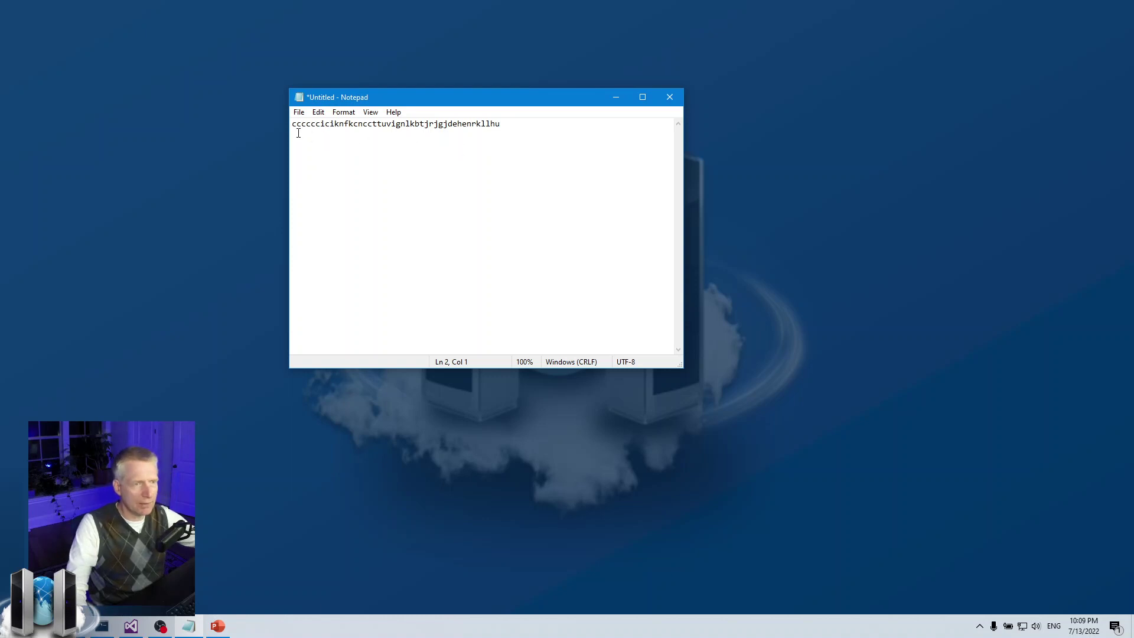
# Highlight the whole OTP, then its opening part and its latter part, to explain them.
pyautogui.moveTo(299, 133); pyautogui.dragTo(278, 122)
pyautogui.click(363, 139)
pyautogui.moveTo(390, 140); pyautogui.dragTo(282, 124)
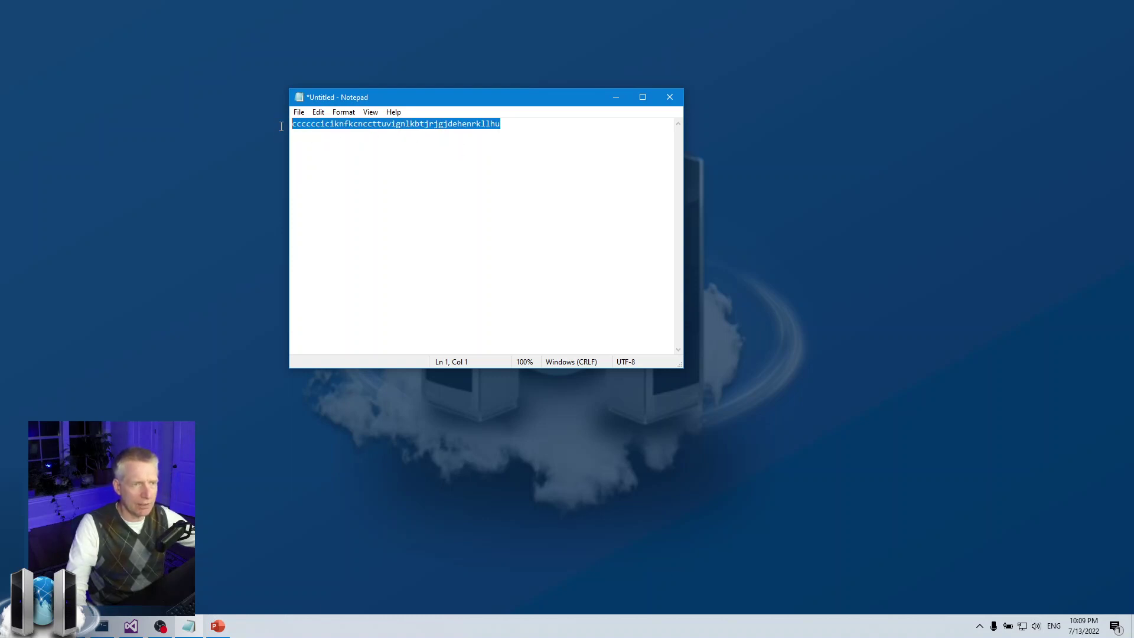
pyautogui.click(388, 164)
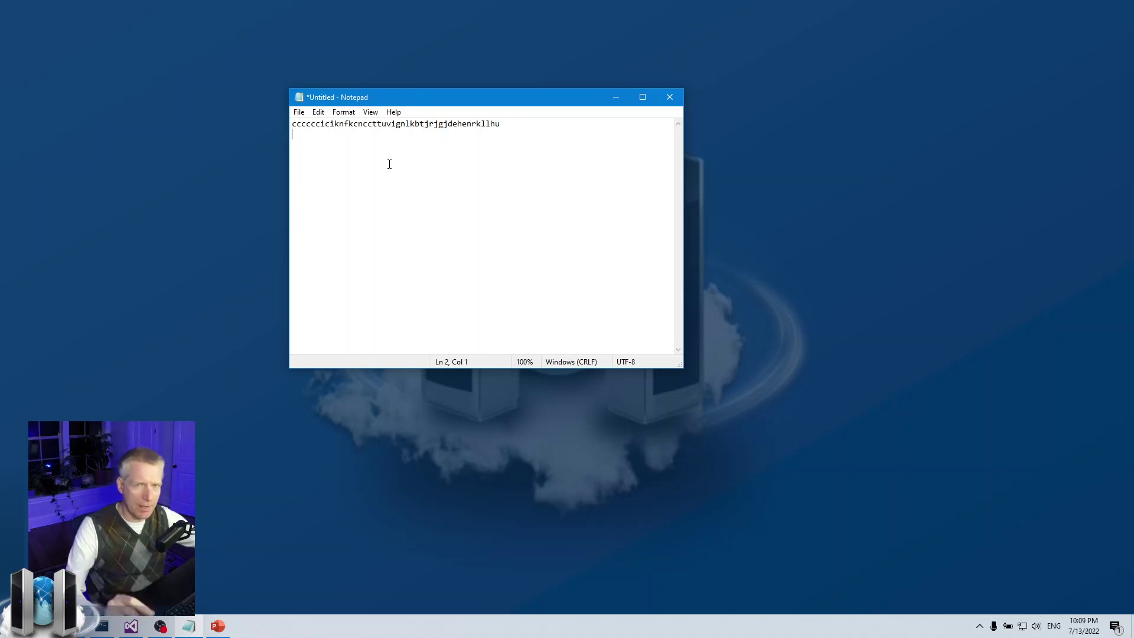
pyautogui.moveTo(298, 125); pyautogui.dragTo(381, 128)
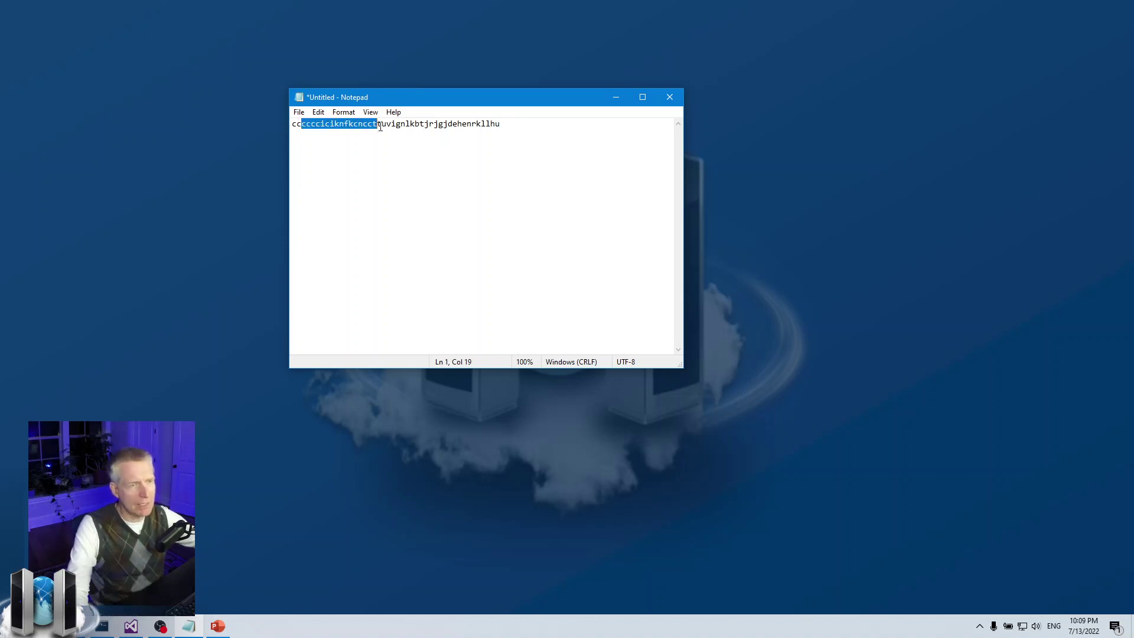
pyautogui.click(393, 126)
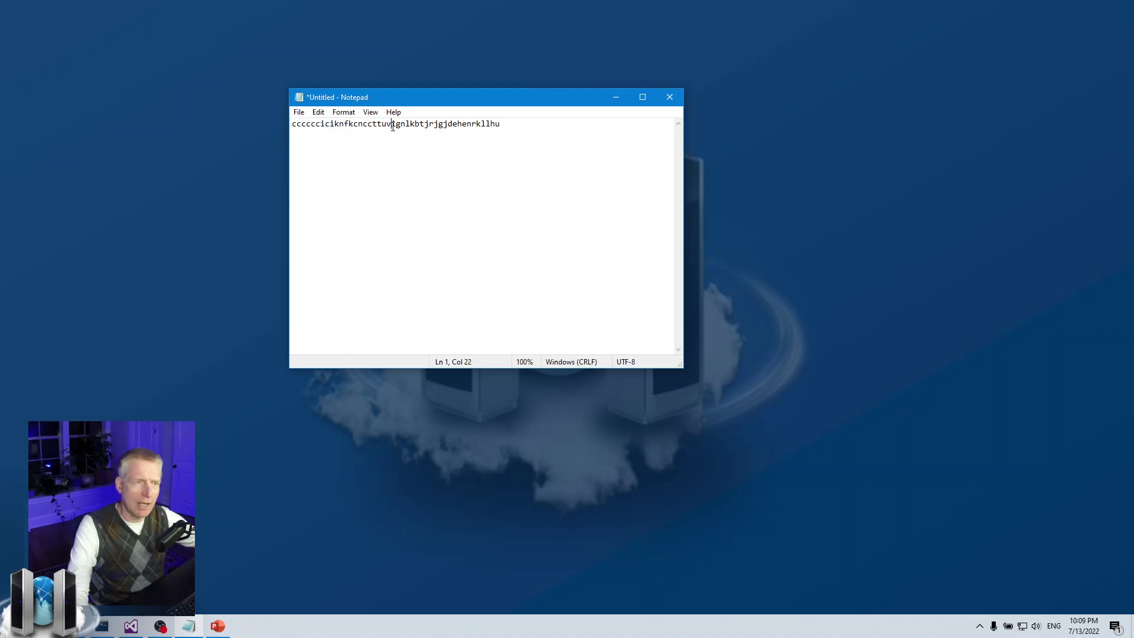
pyautogui.moveTo(368, 124); pyautogui.dragTo(531, 128)
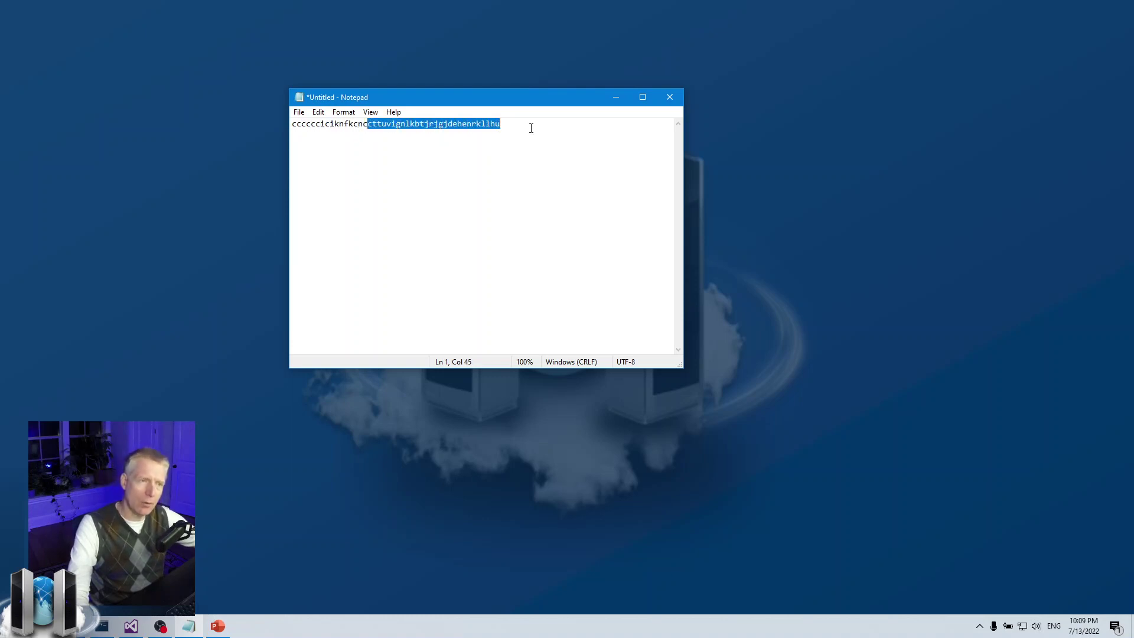
# Select the OTP line, shrink the Notepad window and move it to the top-left corner.
pyautogui.click(531, 146)
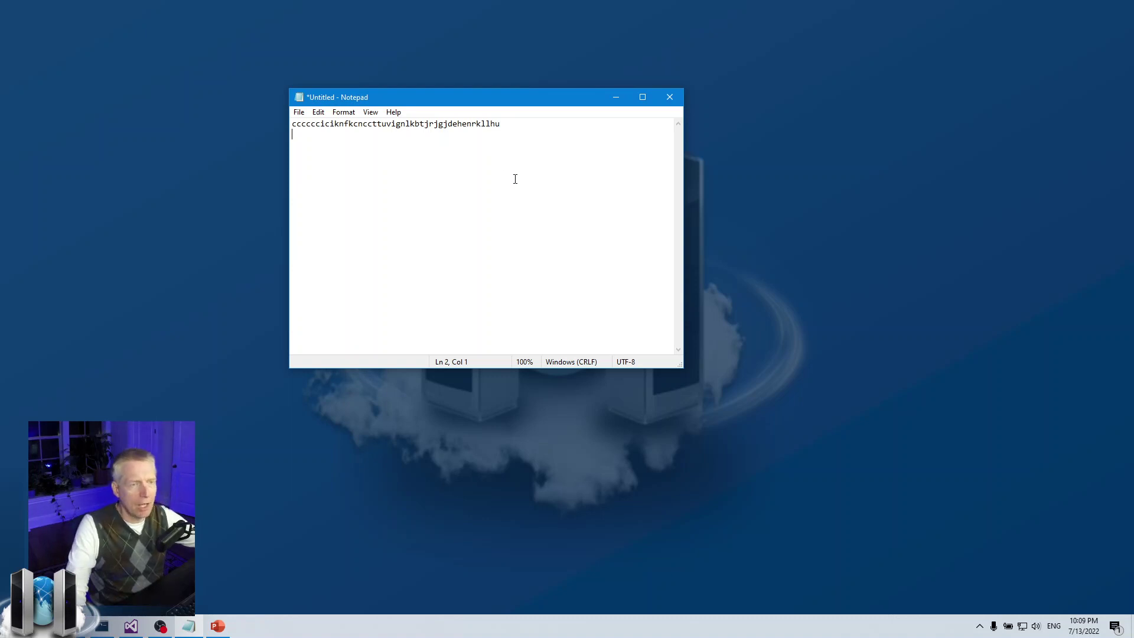
pyautogui.moveTo(514, 178); pyautogui.dragTo(212, 127)
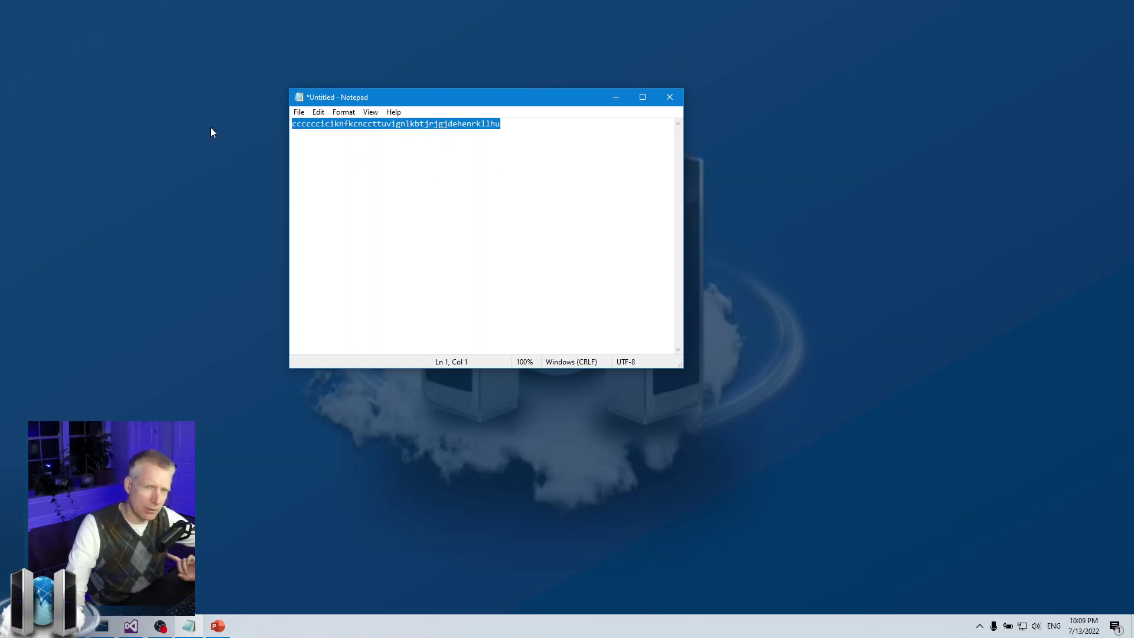
pyautogui.moveTo(681, 355); pyautogui.dragTo(573, 296)
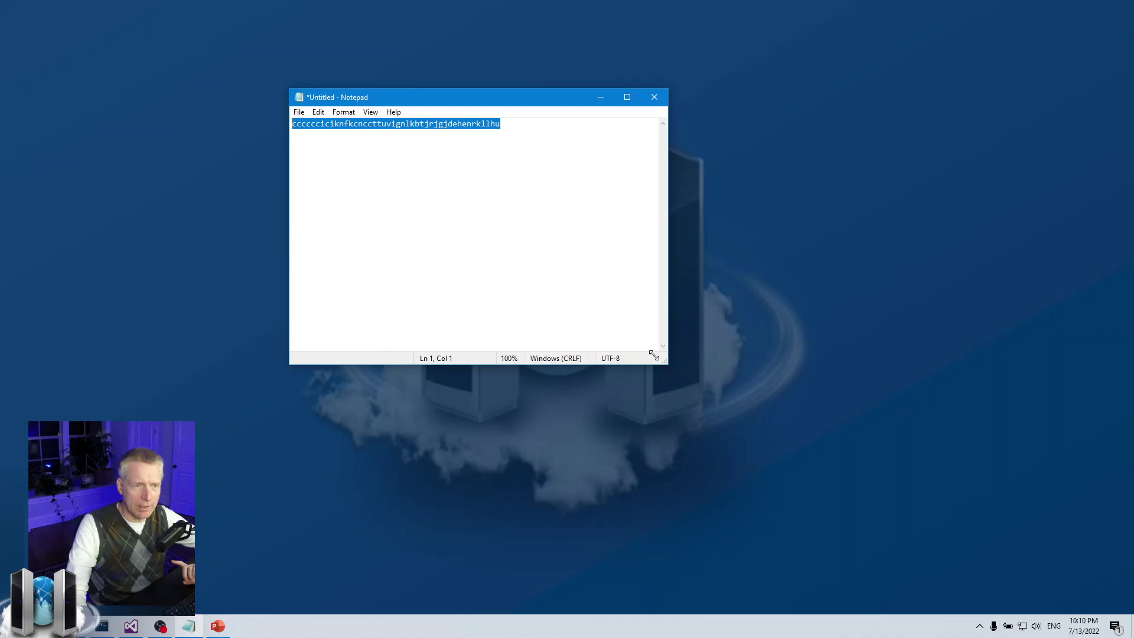
pyautogui.moveTo(416, 98)
pyautogui.mouseDown()
pyautogui.moveTo(189, 28)
pyautogui.moveTo(156, 55)
pyautogui.mouseUp()
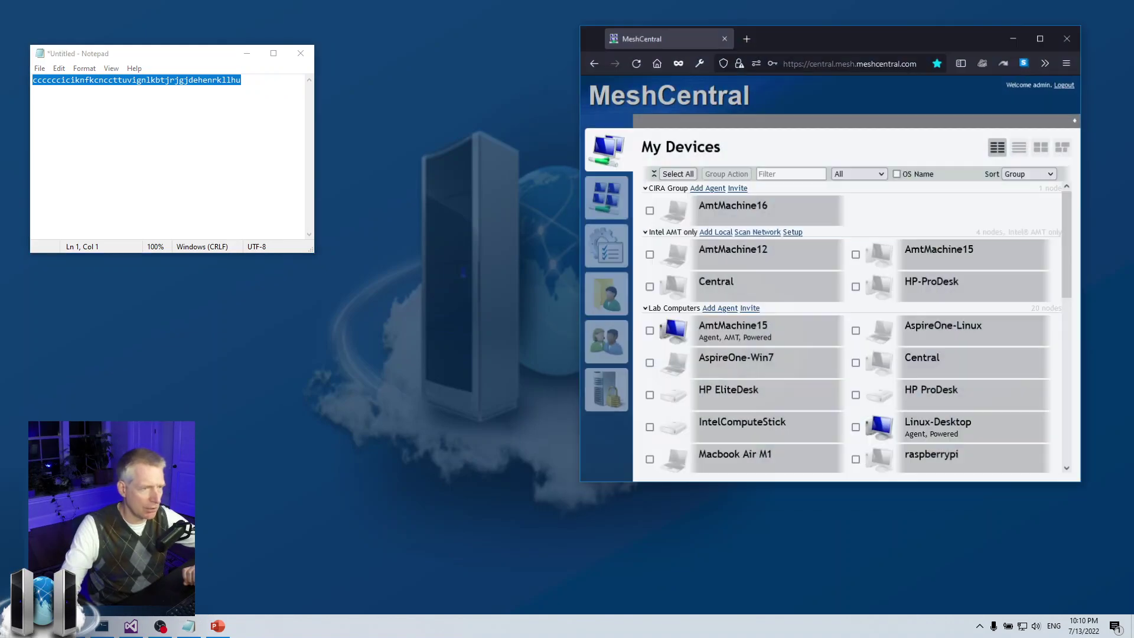
# Search DuckDuckGo for 'yubikey otp' in a new Firefox tab.
pyautogui.moveTo(748, 31)
pyautogui.mouseDown()
pyautogui.moveTo(754, 24)
pyautogui.moveTo(755, 38)
pyautogui.mouseUp()
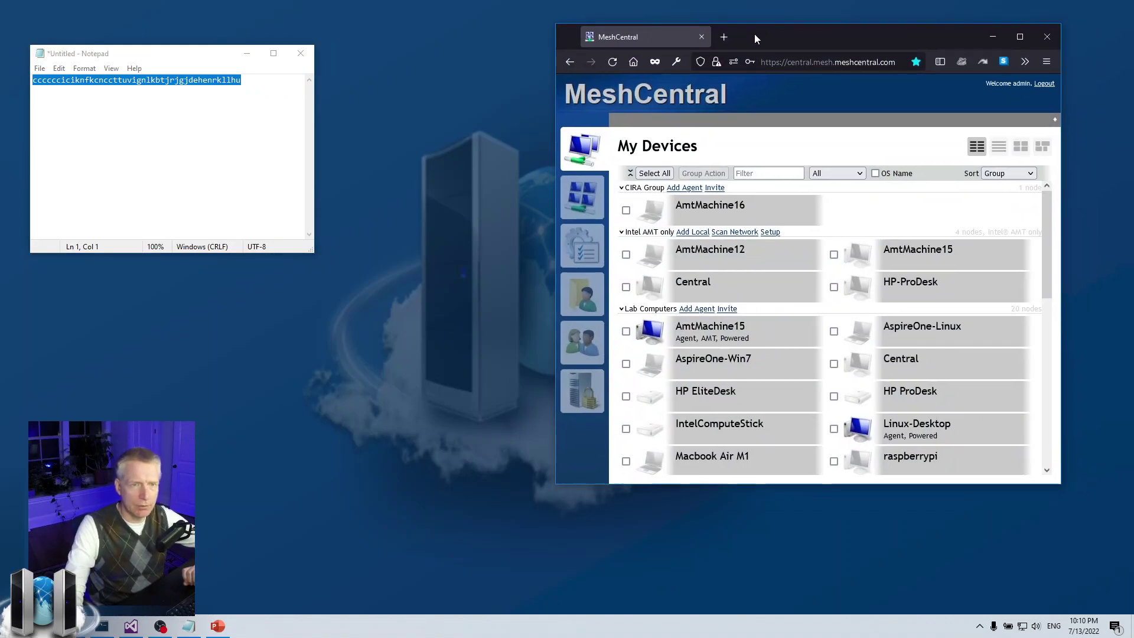
pyautogui.click(722, 37)
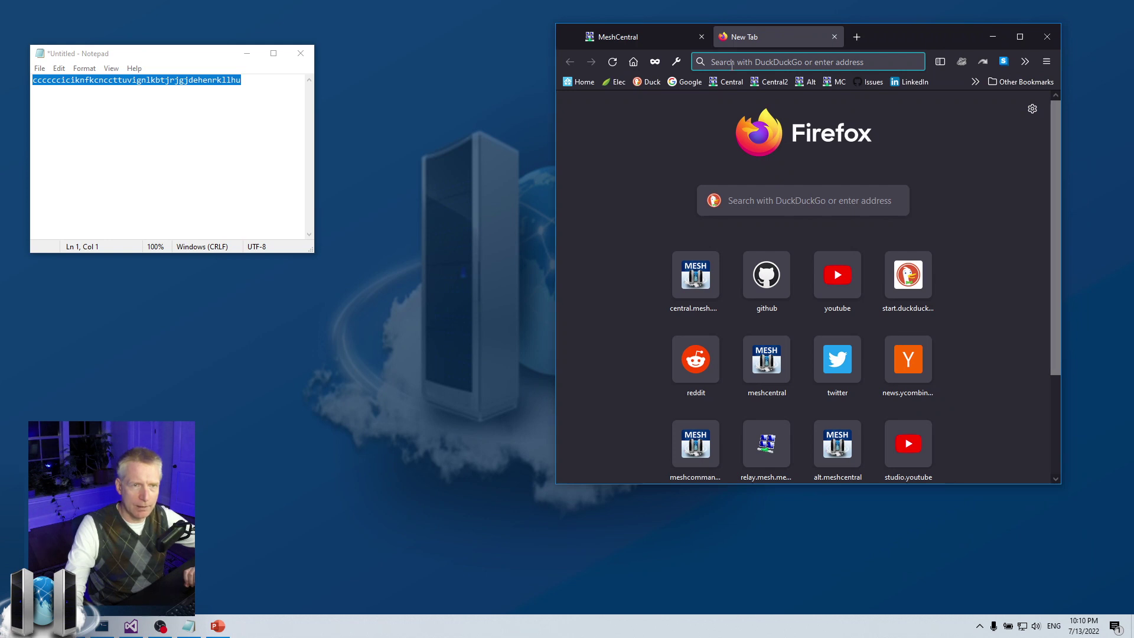
pyautogui.click(732, 62)
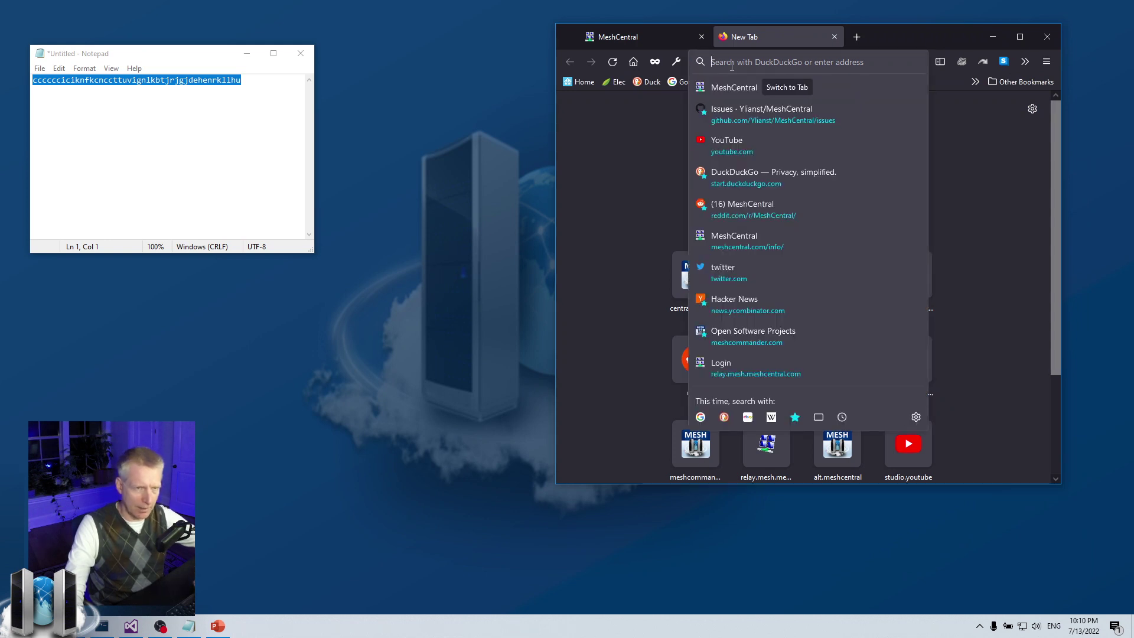
pyautogui.click(662, 185)
pyautogui.click(764, 202)
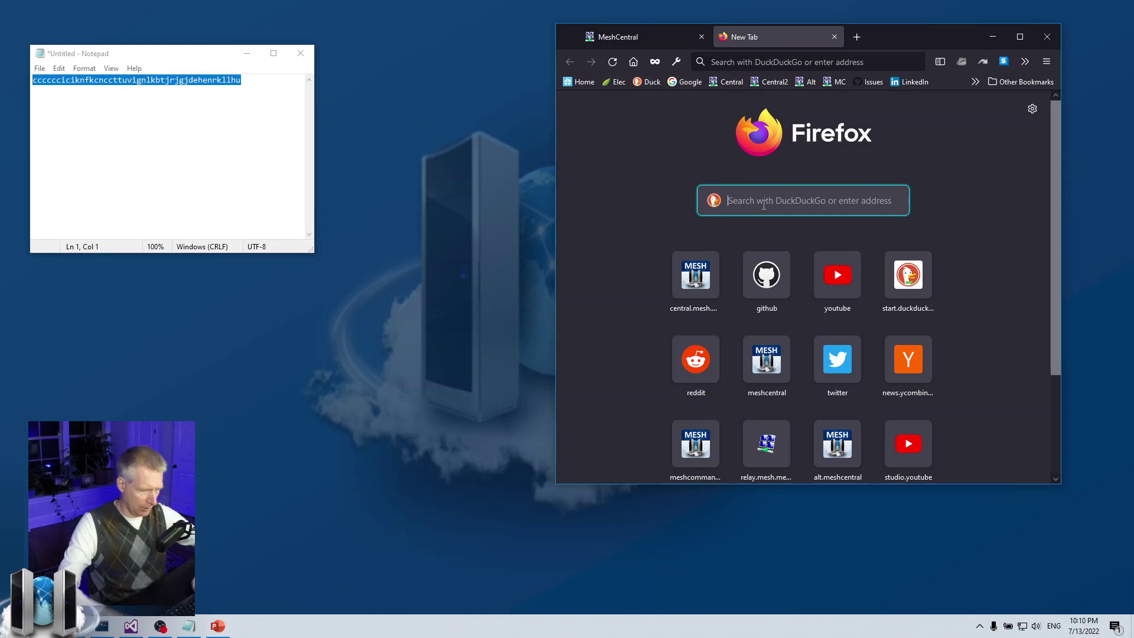
pyautogui.write('y')
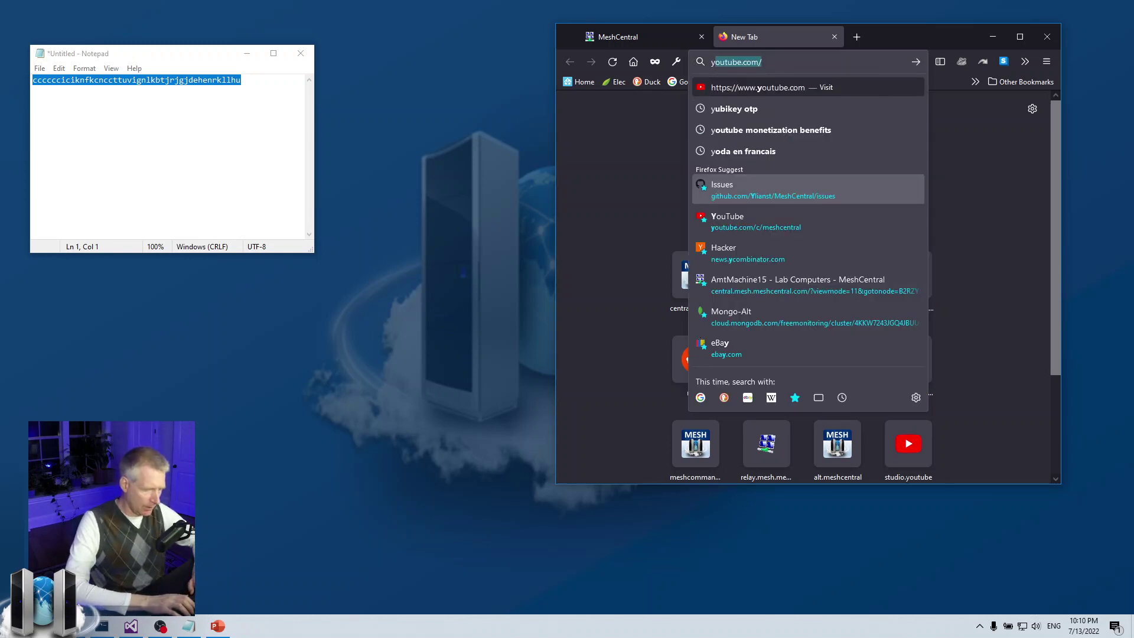
pyautogui.write('ubi')
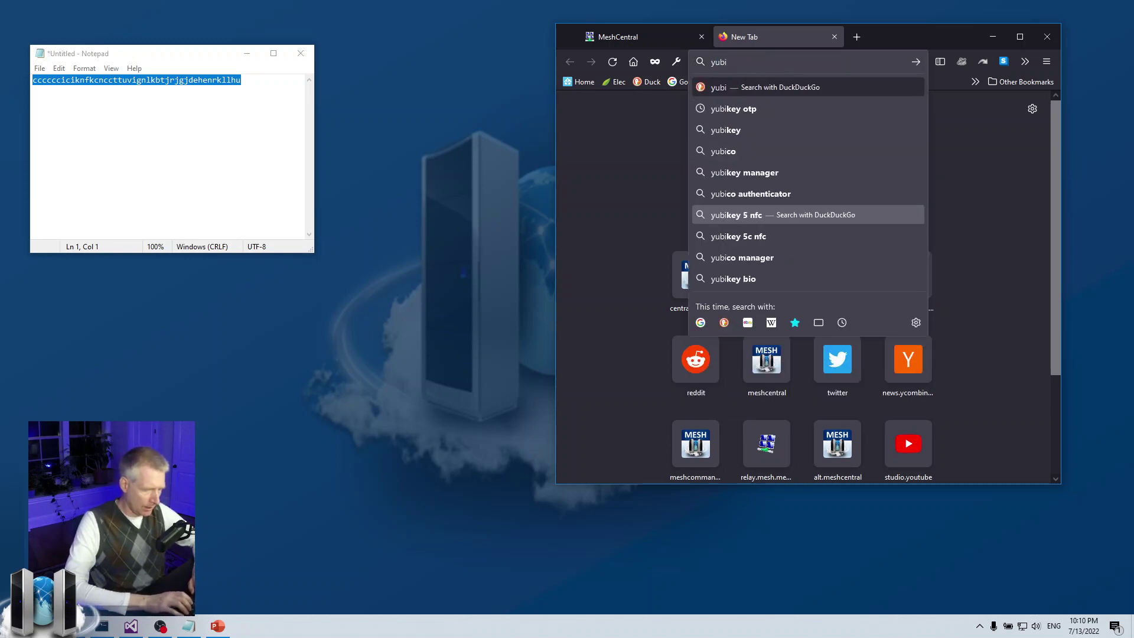
pyautogui.write('key ot')
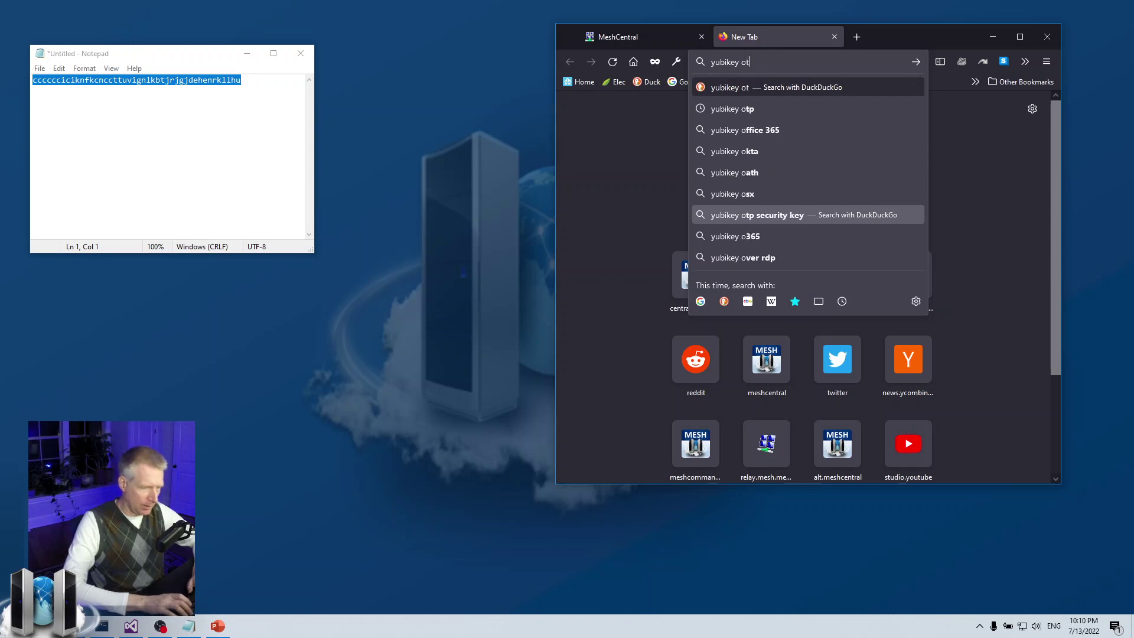
pyautogui.write('p')
pyautogui.press('Return')
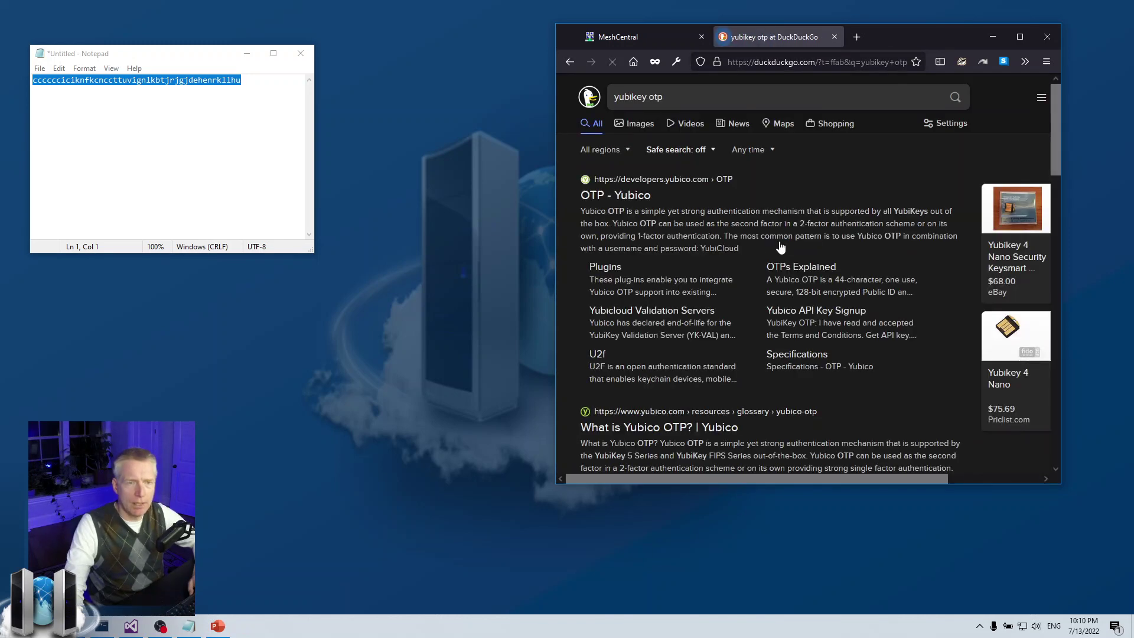
# Open Yubico's OTP developer page and highlight its text about verifying OTPs.
pyautogui.click(618, 197)
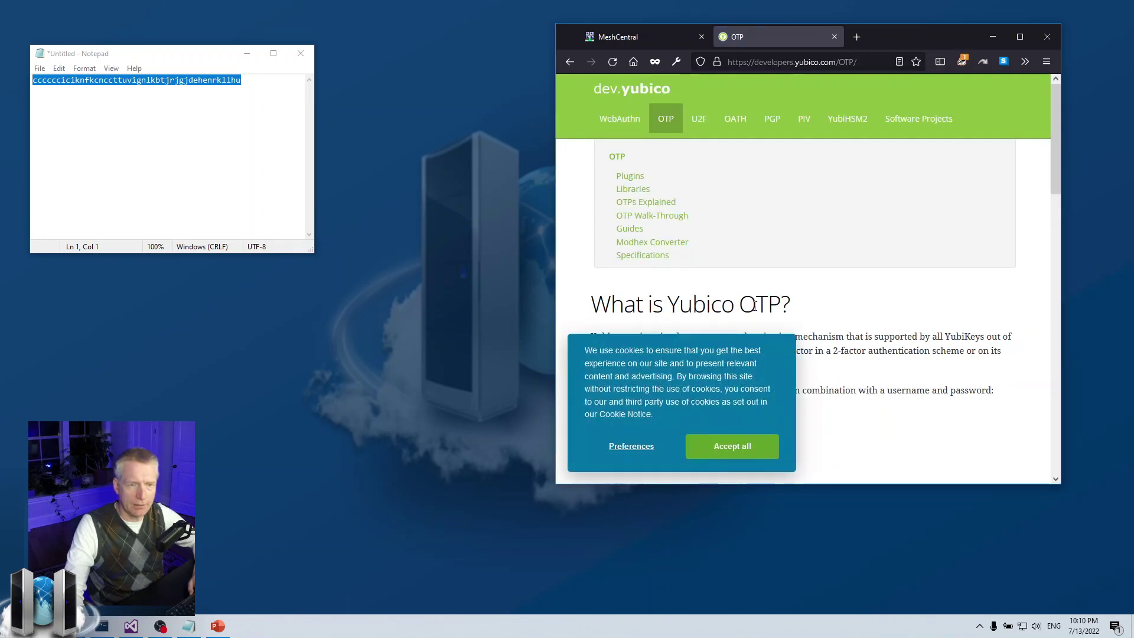
pyautogui.scroll(-2, 814, 291)
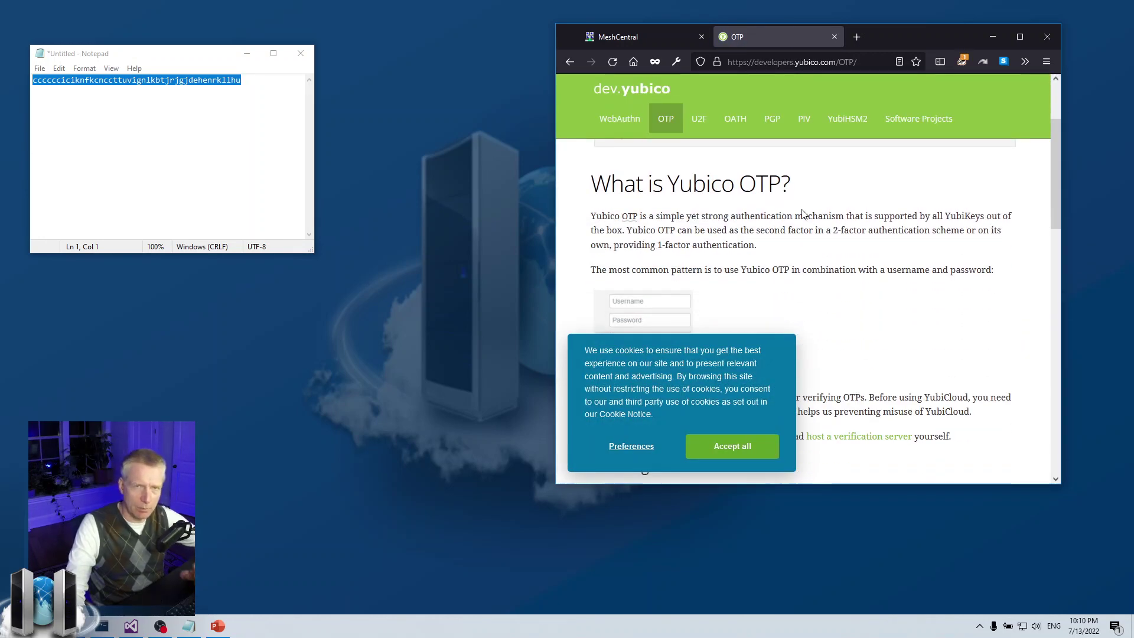
pyautogui.scroll(-1, 796, 219)
pyautogui.scroll(-2, 796, 221)
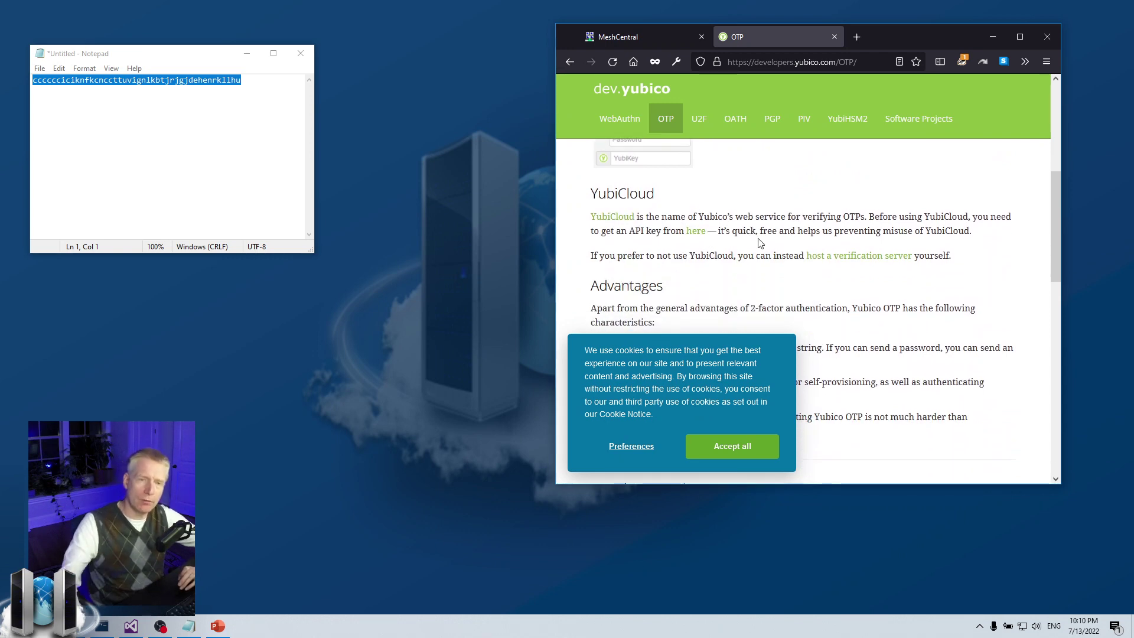
pyautogui.moveTo(832, 217); pyautogui.dragTo(924, 215)
pyautogui.click(923, 215)
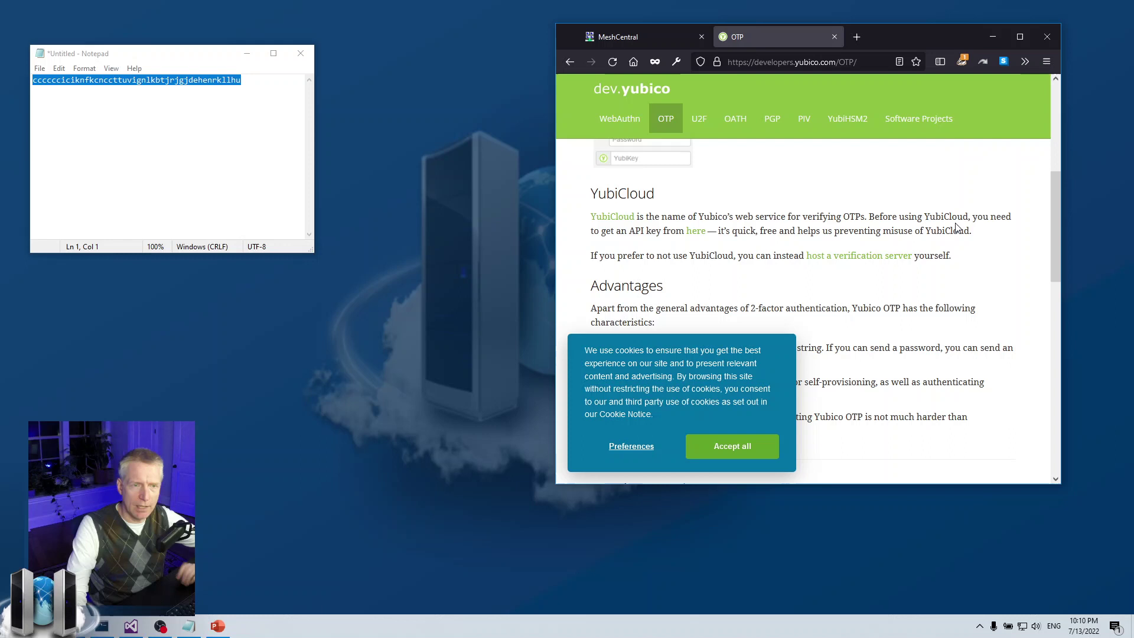
# Open the Yubico API key signup page and point out its Email and YubiKey OTP fields.
pyautogui.click(696, 232)
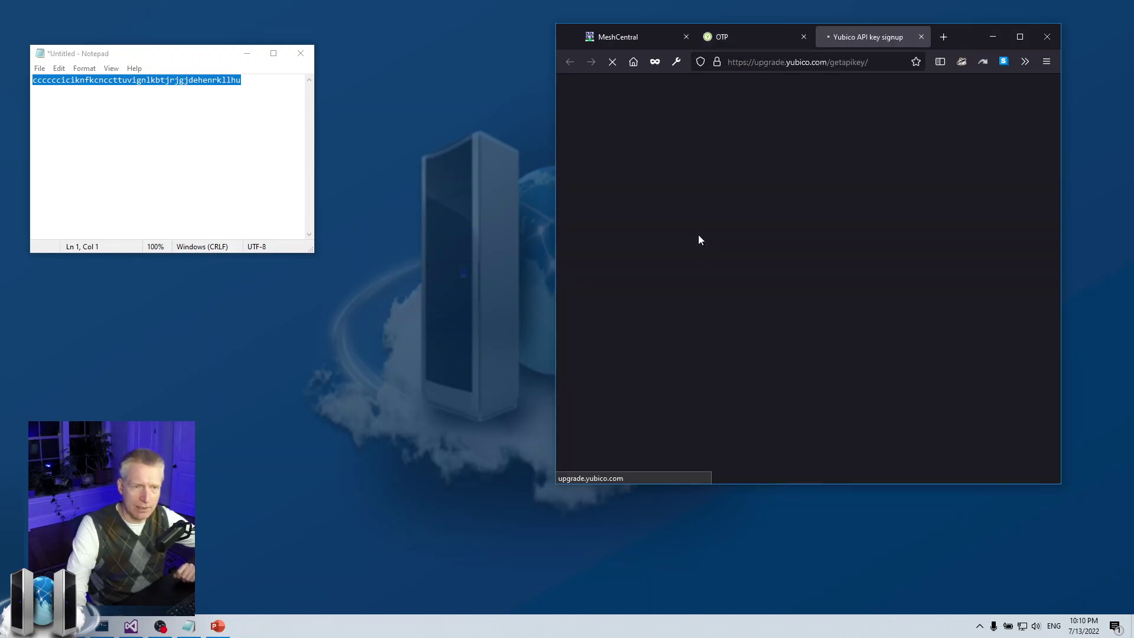
pyautogui.click(690, 212)
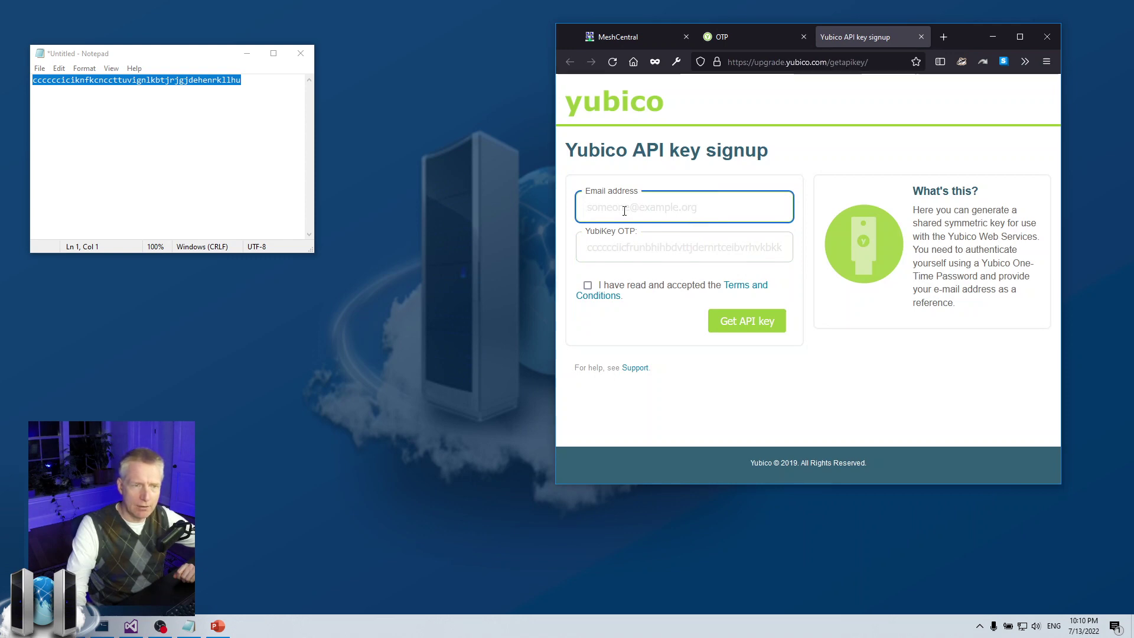
pyautogui.click(661, 246)
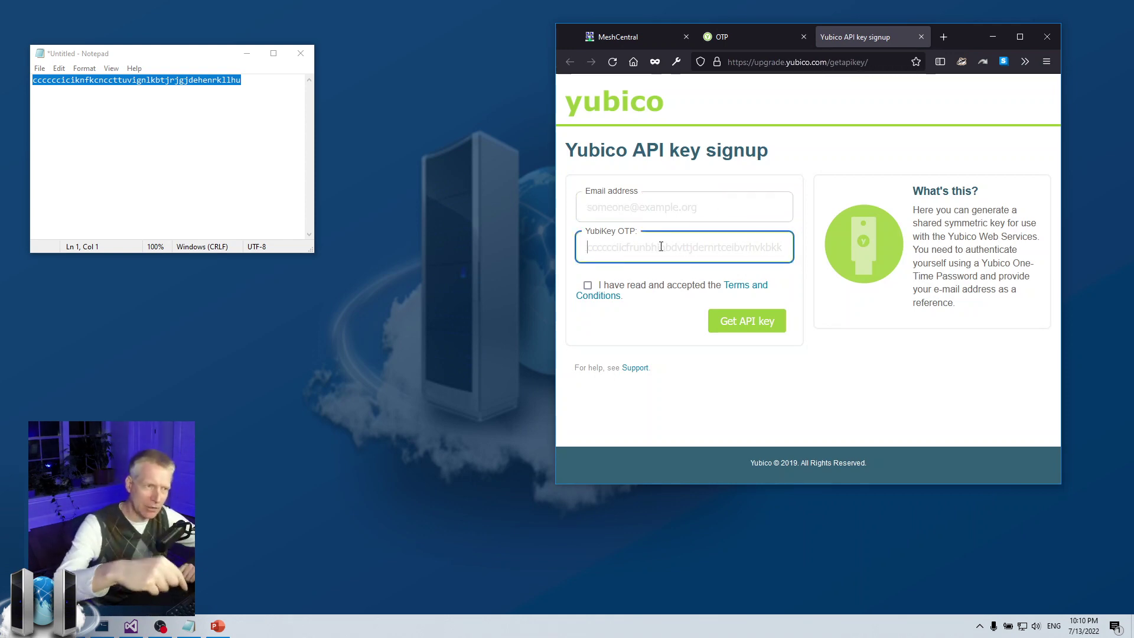
# Select and then deselect the OTP string in Notepad, and minimize Firefox.
pyautogui.click(92, 89)
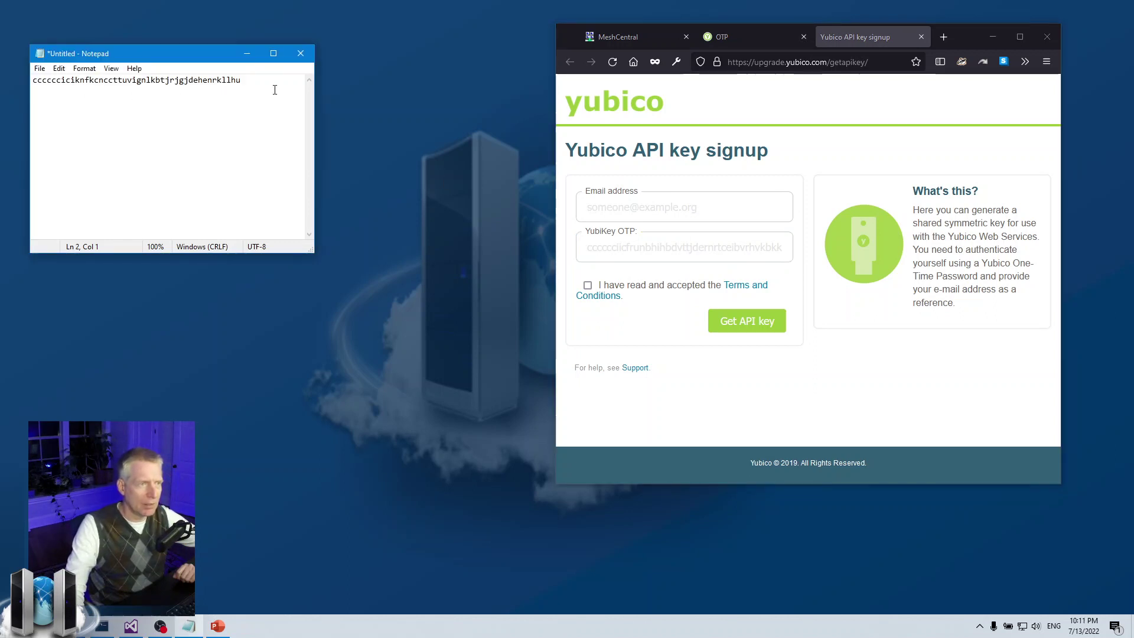
pyautogui.hotkey('shift', 'Up')
pyautogui.click(78, 93)
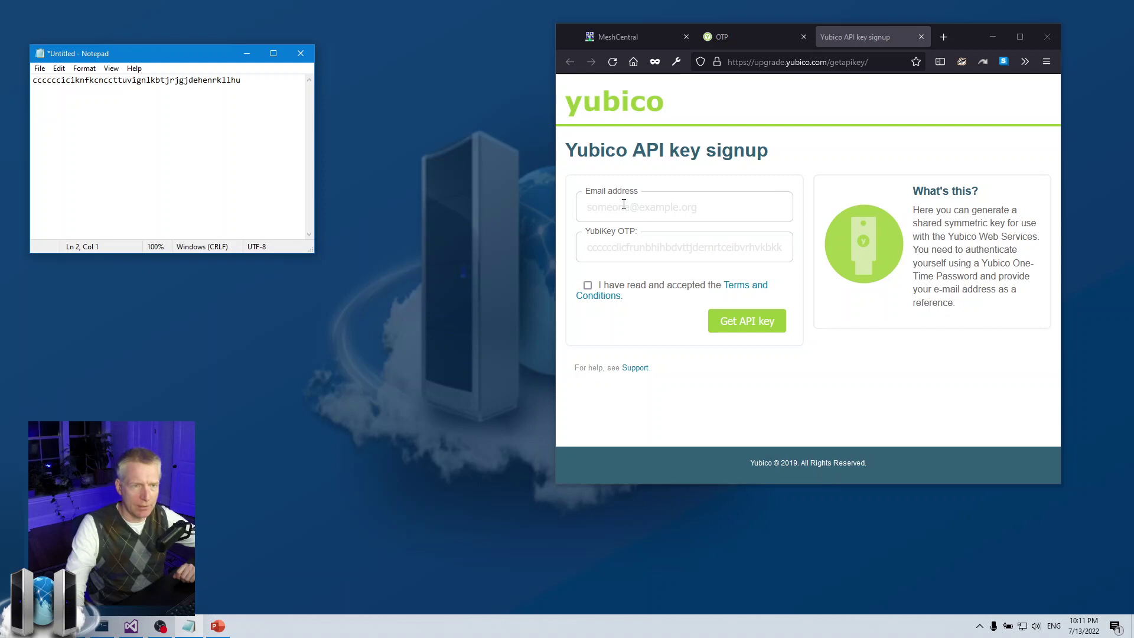
pyautogui.click(587, 209)
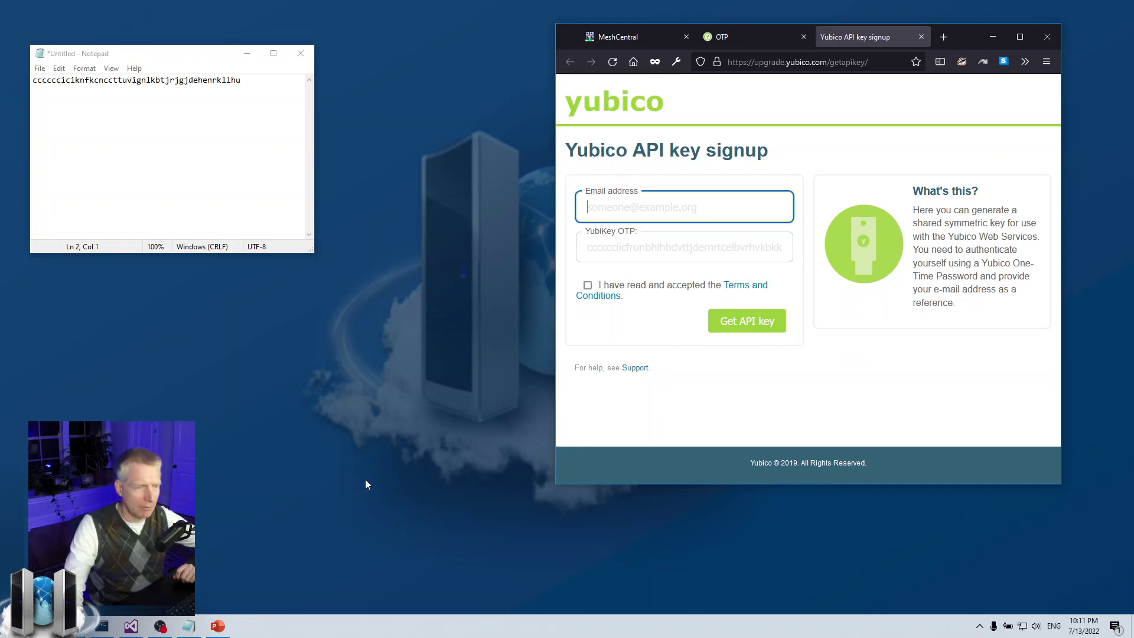
pyautogui.click(993, 37)
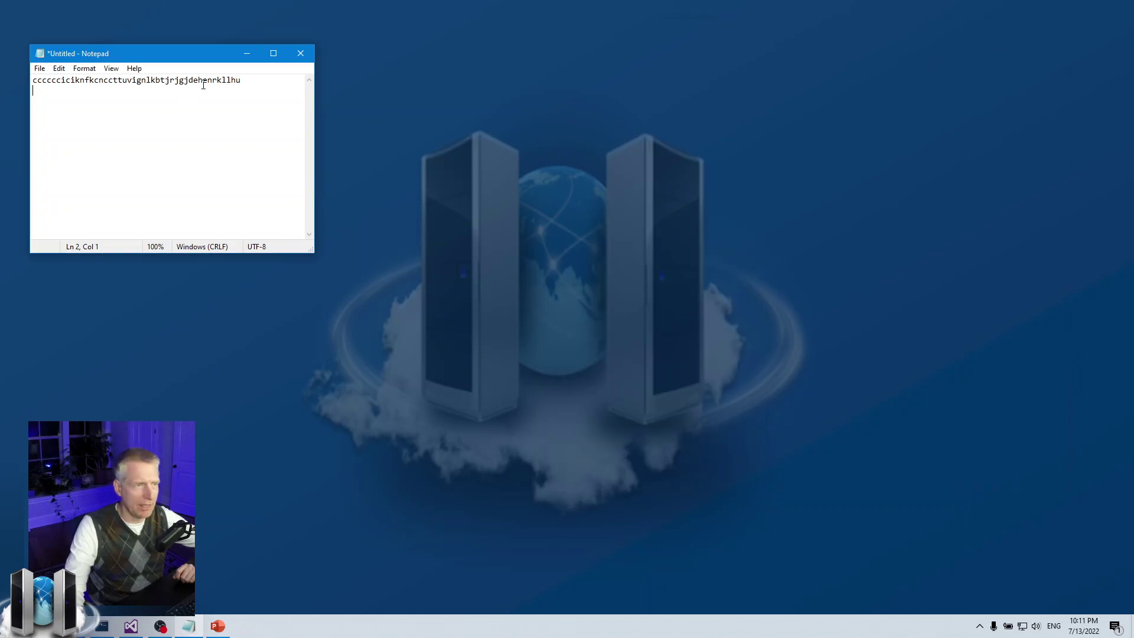
# Restore PowerPoint and show the signup-result slide, then the Config.json slide.
pyautogui.click(247, 54)
pyautogui.click(218, 628)
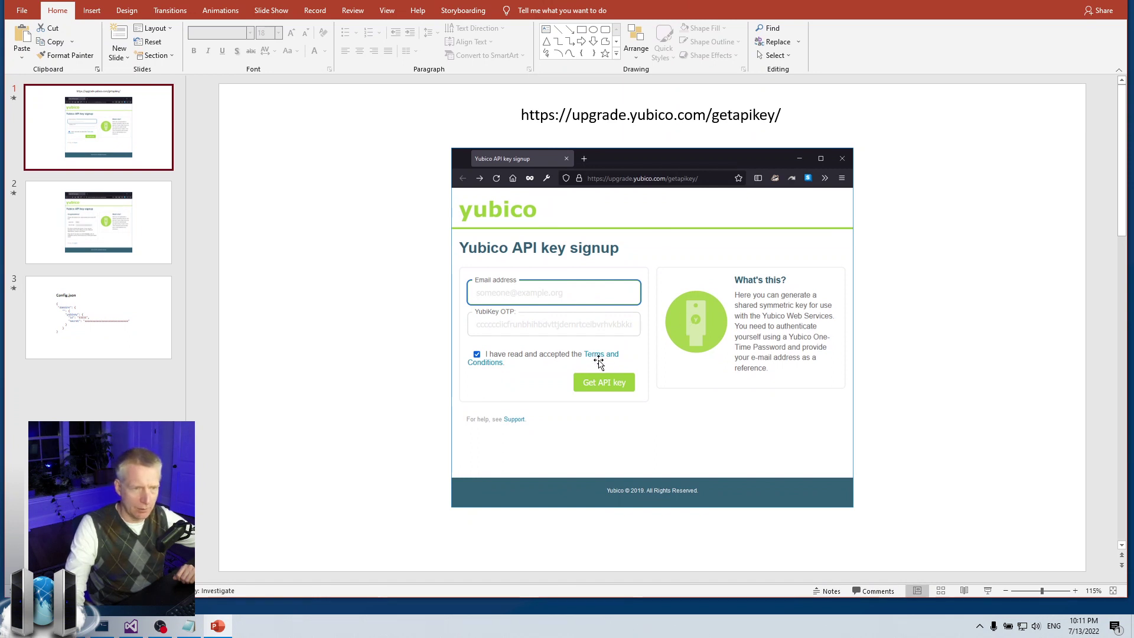
pyautogui.click(97, 206)
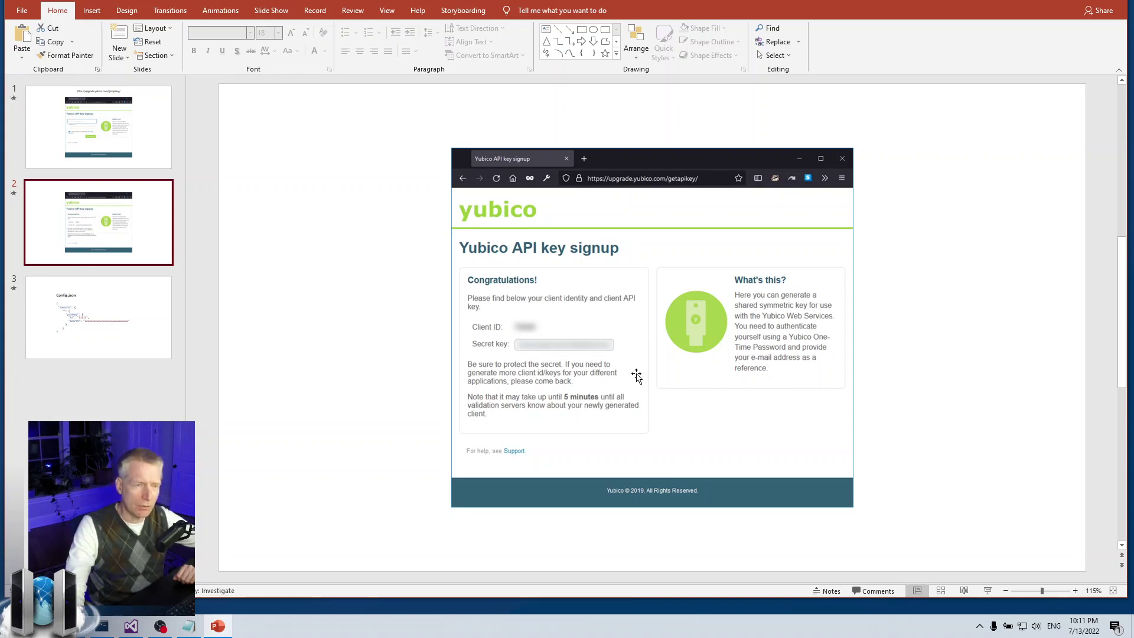
pyautogui.click(102, 340)
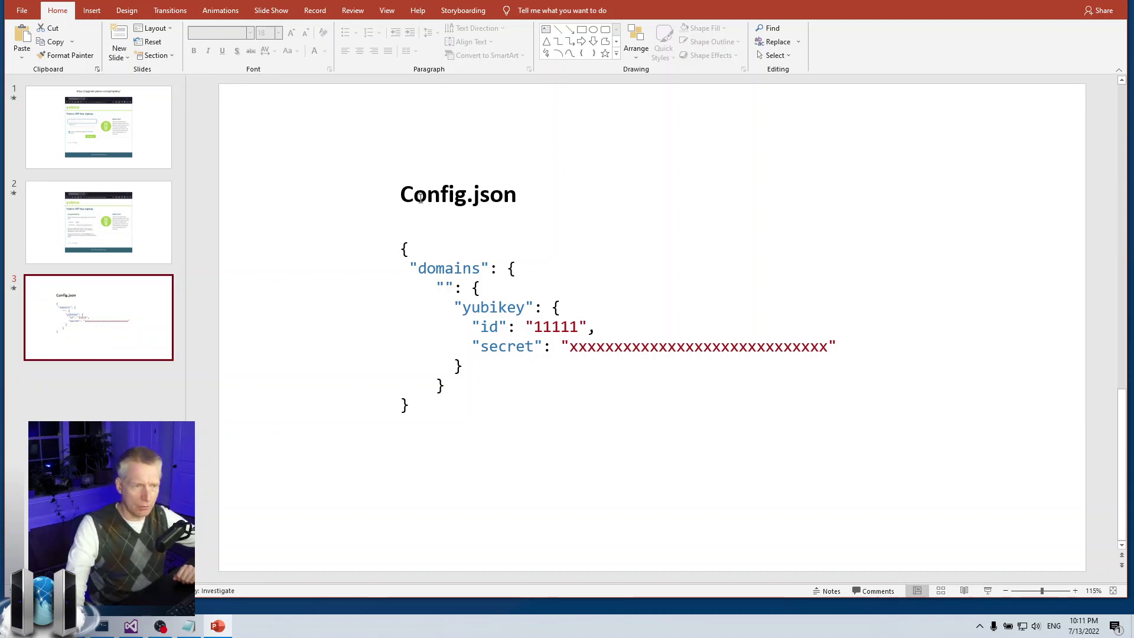
# Highlight 'yubikey', the id 11111 and the placeholder secret on the Config.json slide.
pyautogui.moveTo(461, 308); pyautogui.dragTo(526, 308)
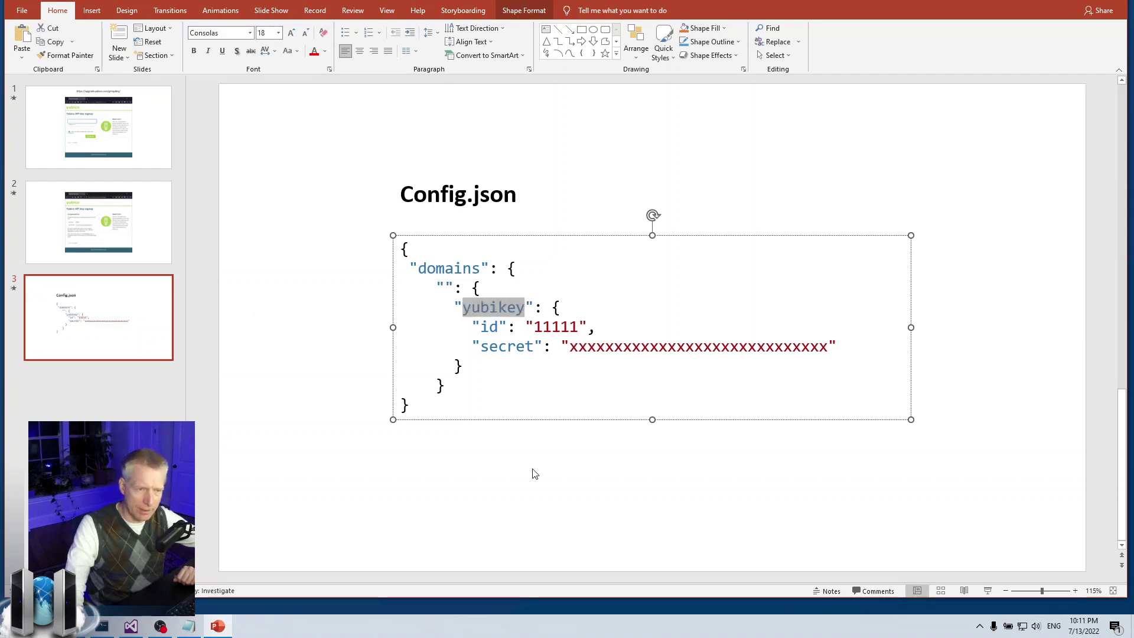
pyautogui.moveTo(534, 327); pyautogui.dragTo(580, 326)
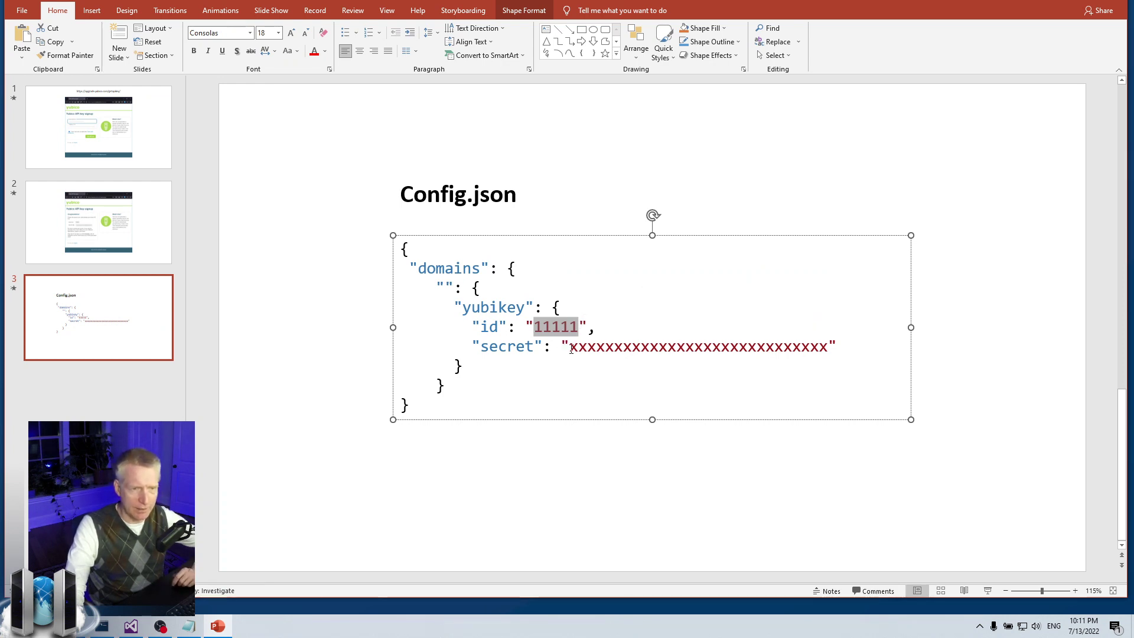
pyautogui.moveTo(570, 348); pyautogui.dragTo(830, 346)
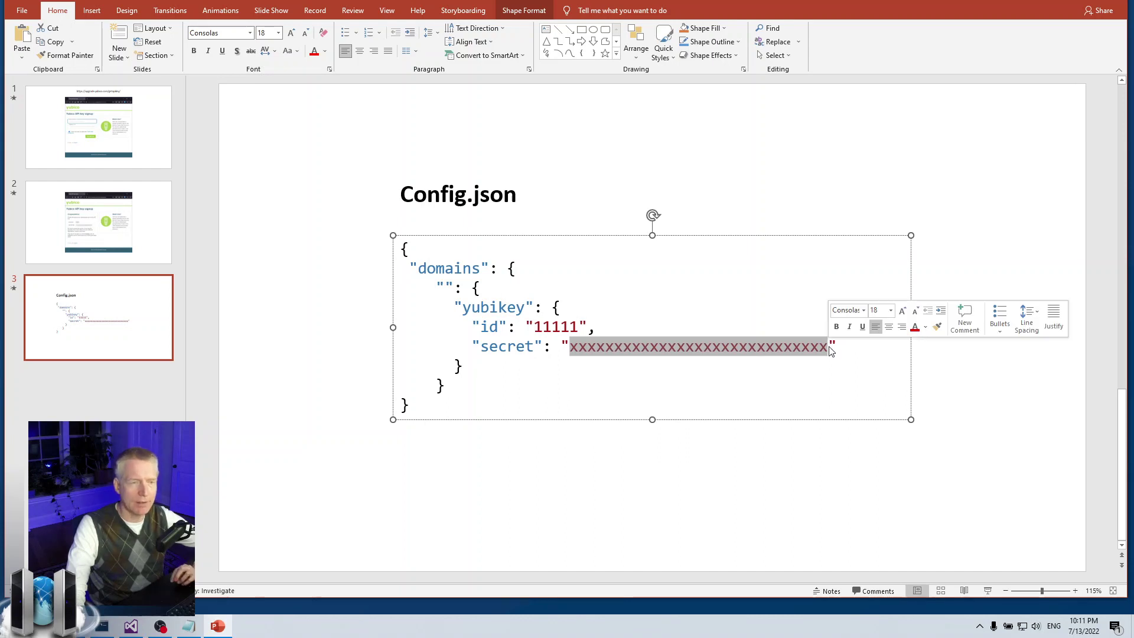
pyautogui.click(784, 494)
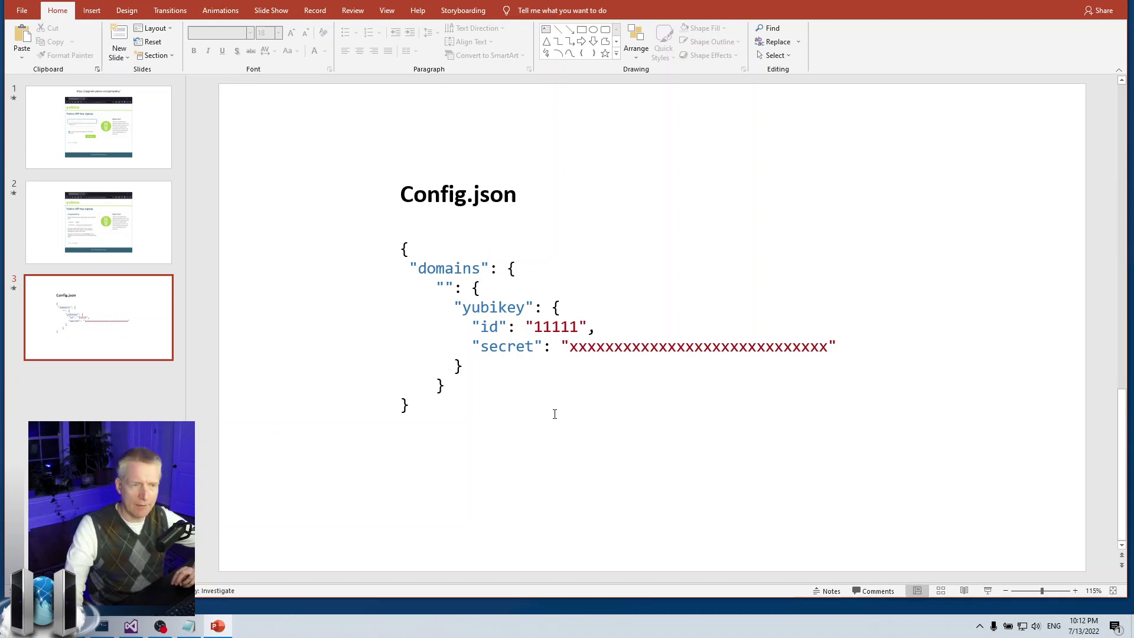
# Hide PowerPoint, briefly show Visual Studio, and restore Firefox with only the MeshCentral tab.
pyautogui.press('super+d')
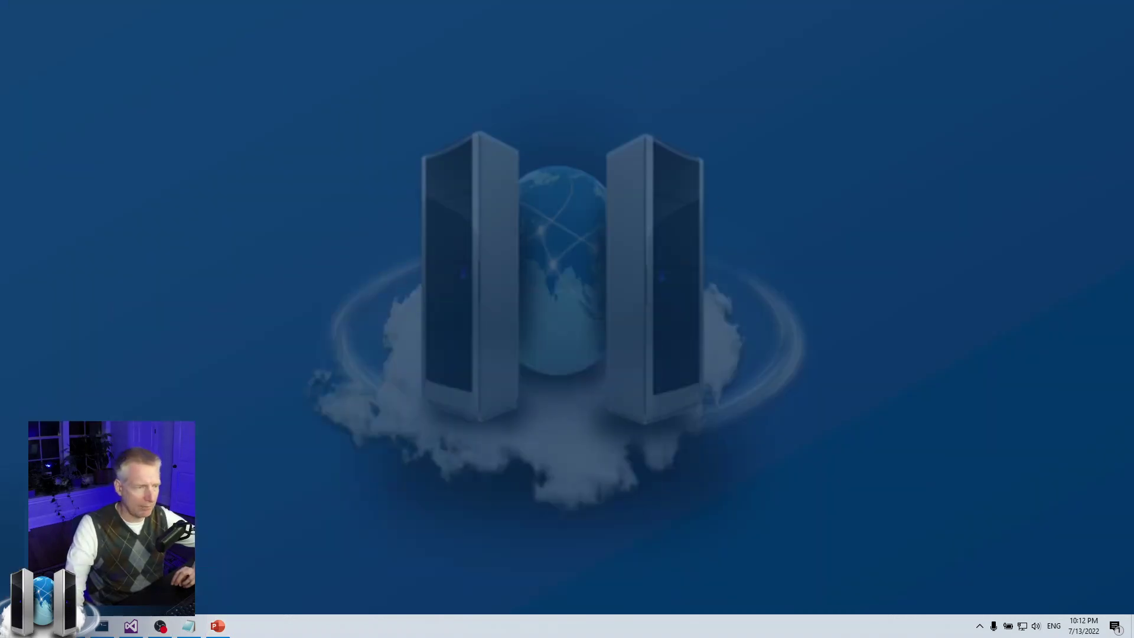
pyautogui.click(130, 626)
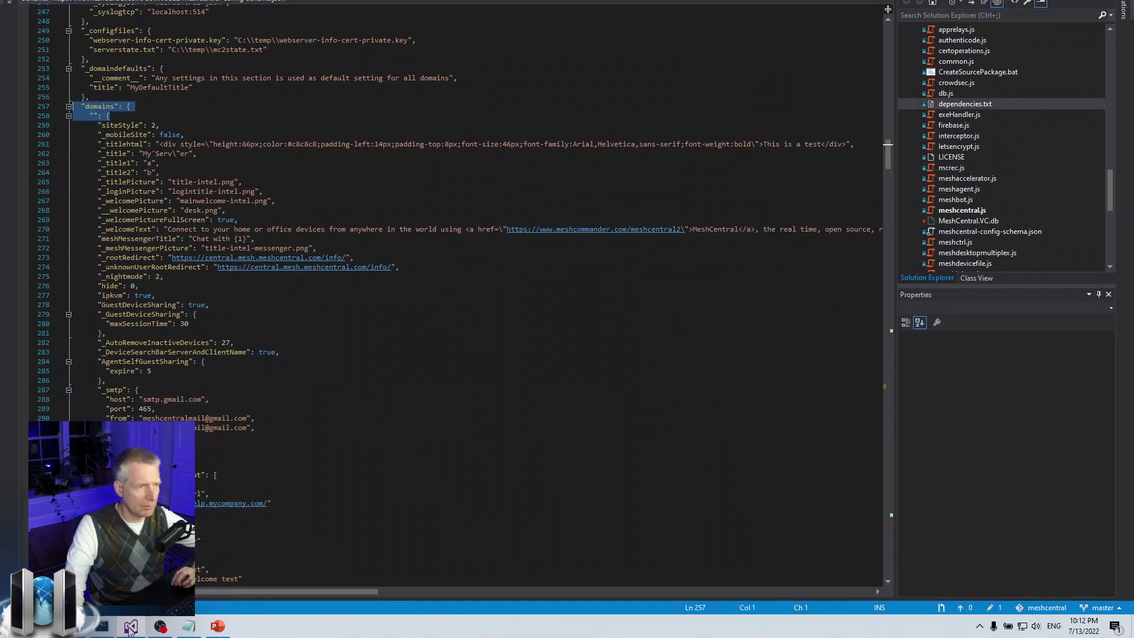
pyautogui.click(130, 626)
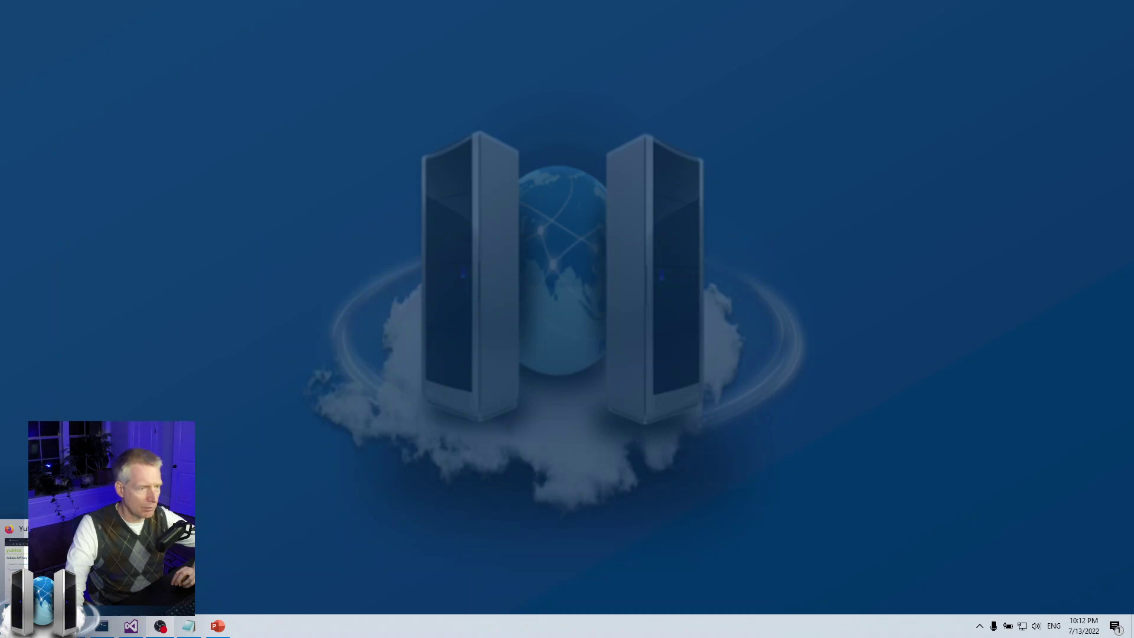
pyautogui.click(188, 626)
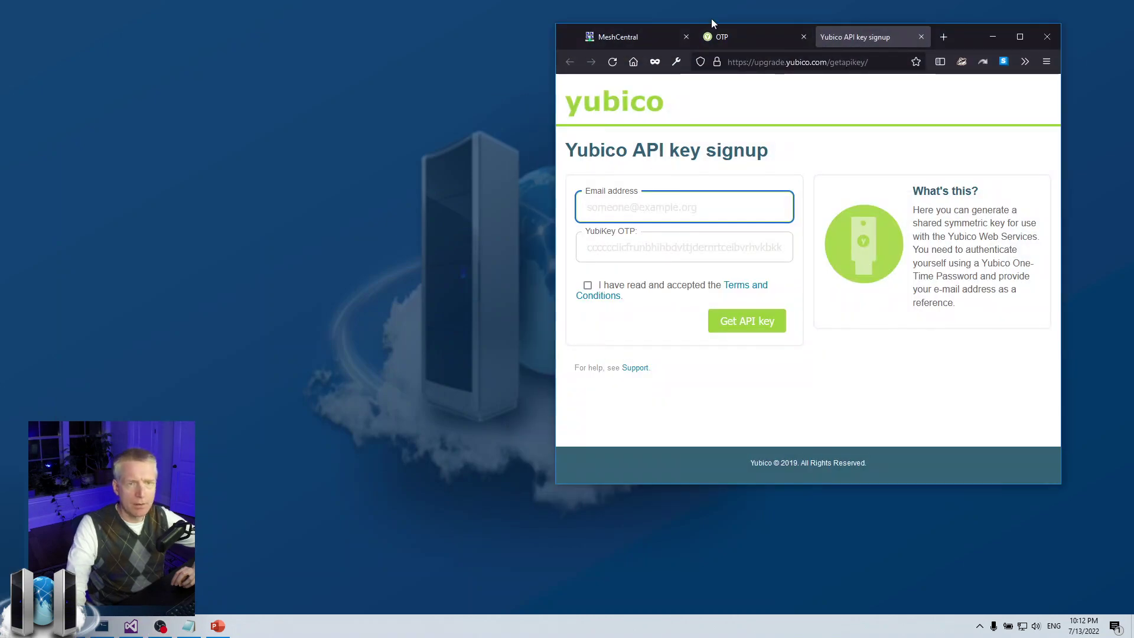
pyautogui.click(635, 37)
pyautogui.click(803, 37)
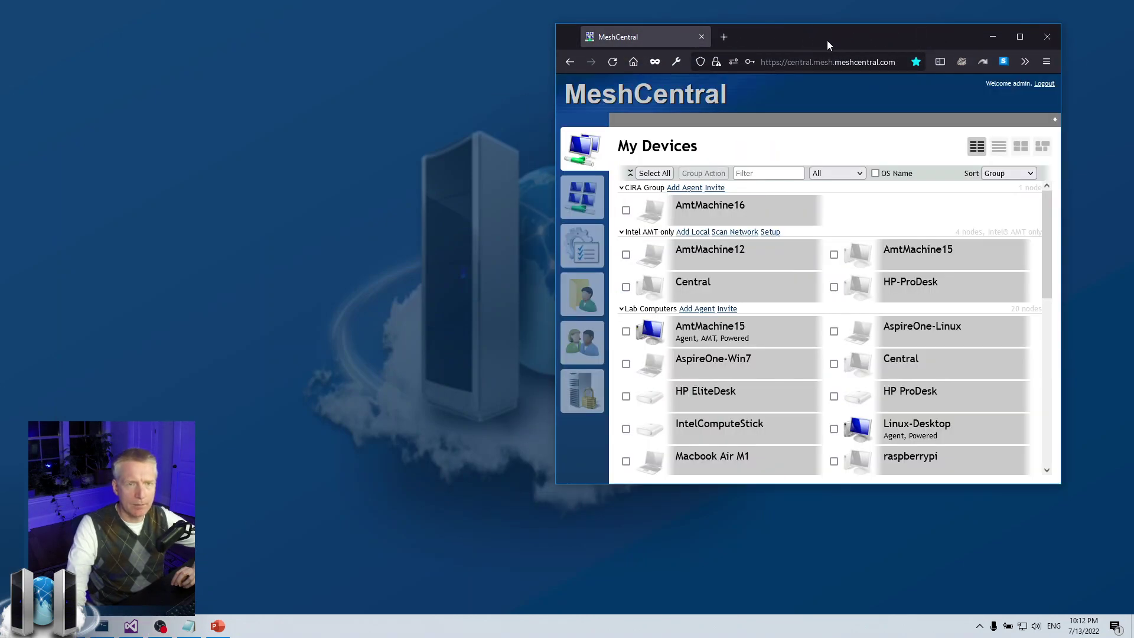
pyautogui.moveTo(827, 40); pyautogui.dragTo(856, 19)
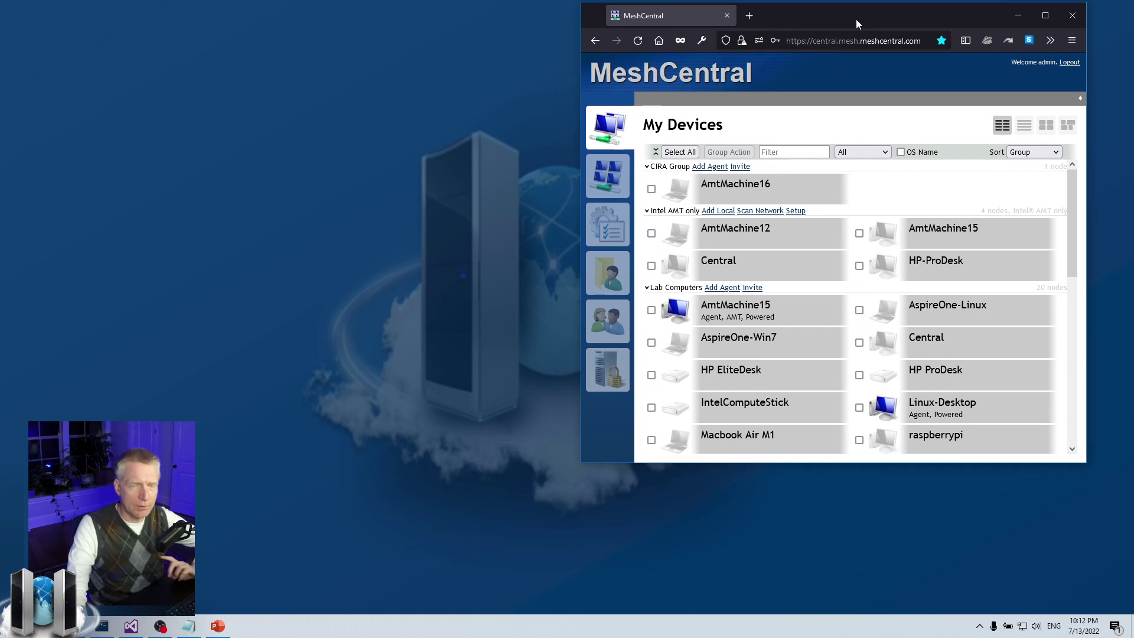
# Remove the MyKey security key under My Account, then reopen Manage security keys.
pyautogui.moveTo(856, 19); pyautogui.dragTo(629, 50)
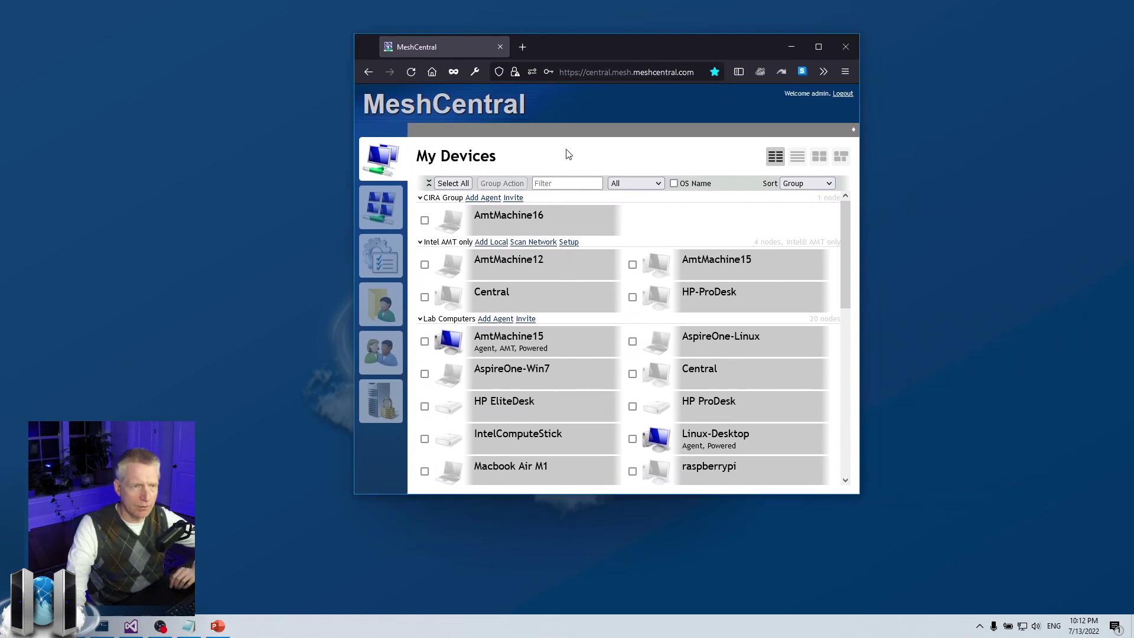
pyautogui.click(384, 214)
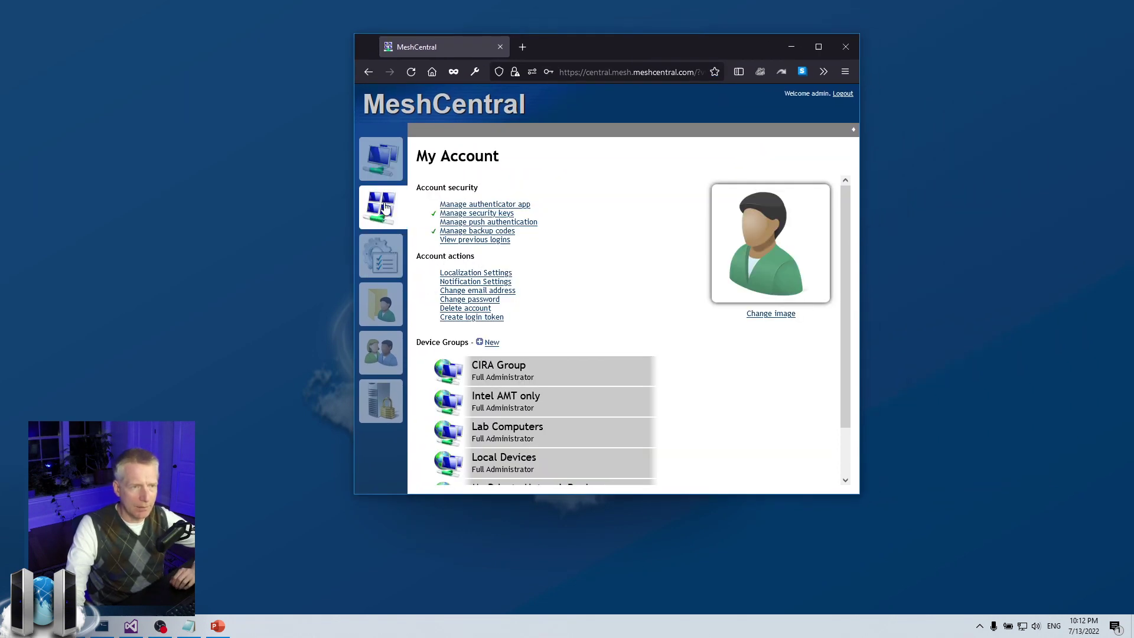
pyautogui.click(470, 213)
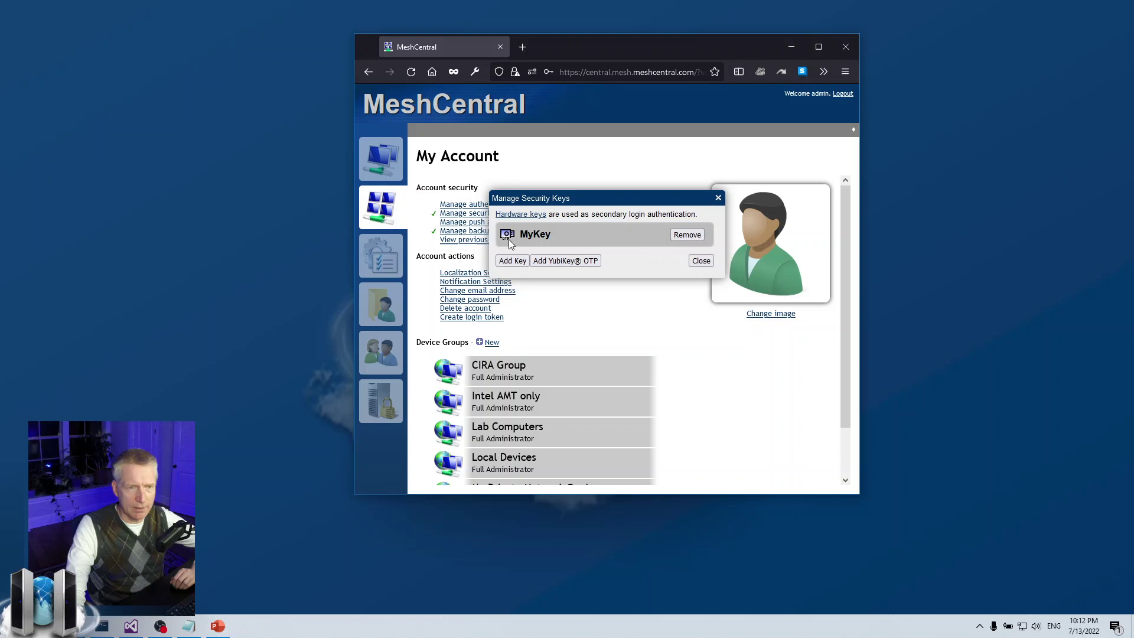
pyautogui.click(690, 235)
pyautogui.click(703, 256)
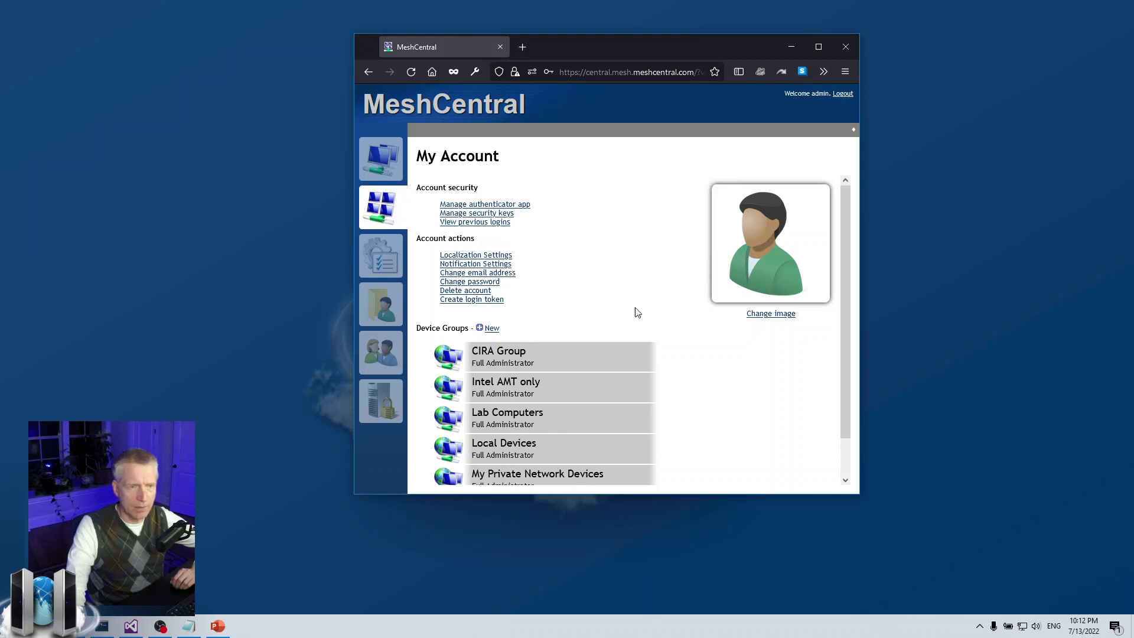
pyautogui.moveTo(574, 41); pyautogui.dragTo(584, 49)
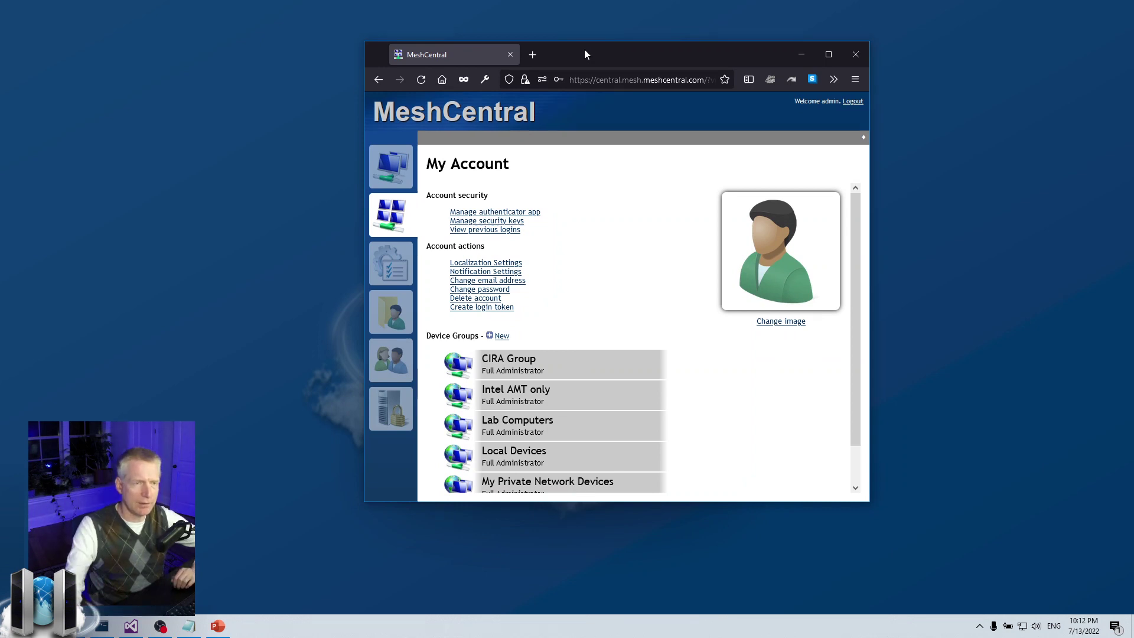
pyautogui.click(488, 222)
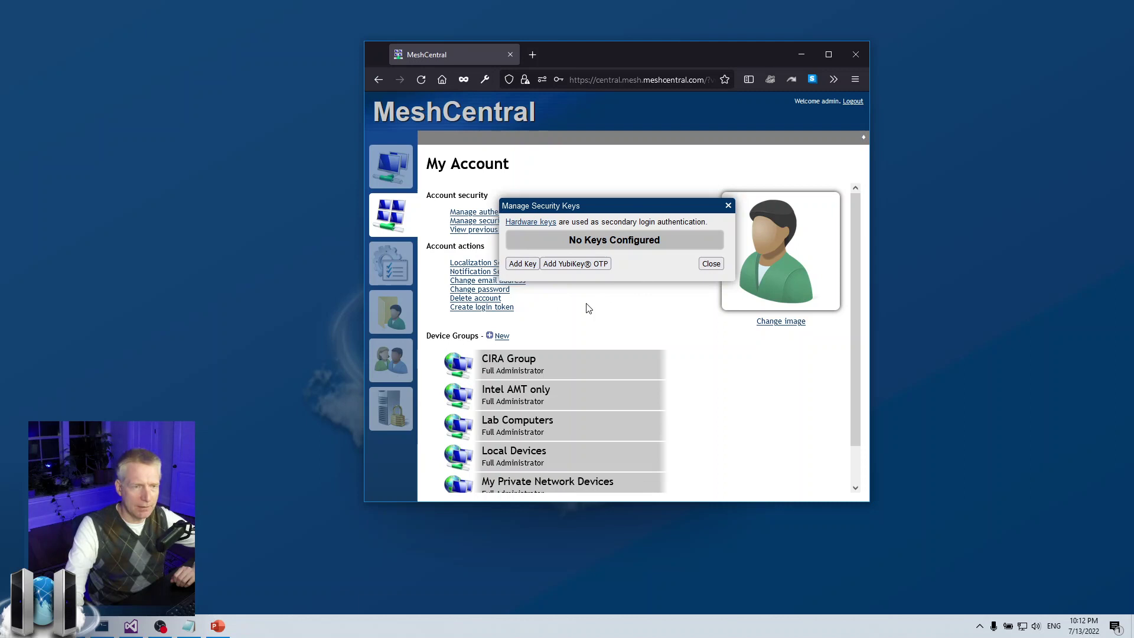
# Add a YubiKey OTP security key named MyKey, then close the security key manager.
pyautogui.click(567, 263)
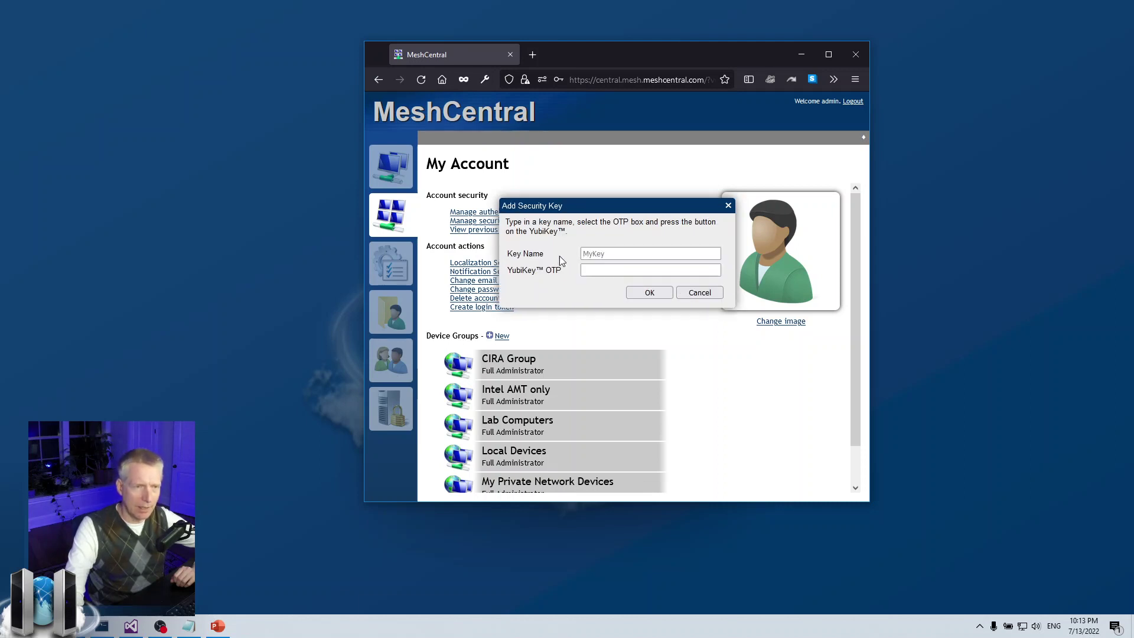
pyautogui.click(594, 271)
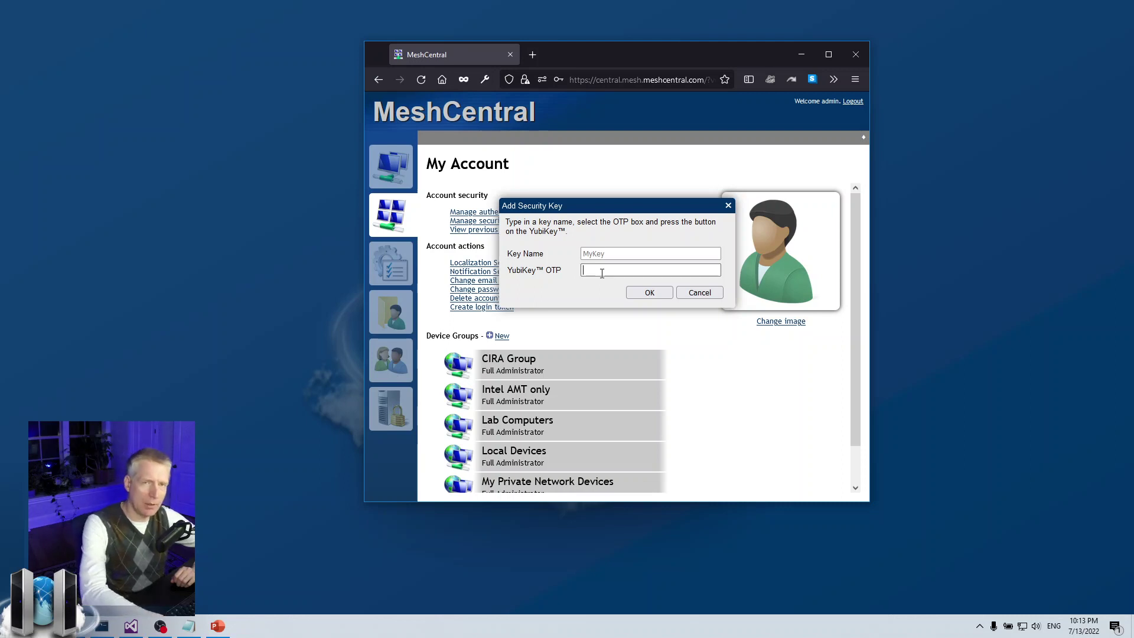
pyautogui.press('Return')
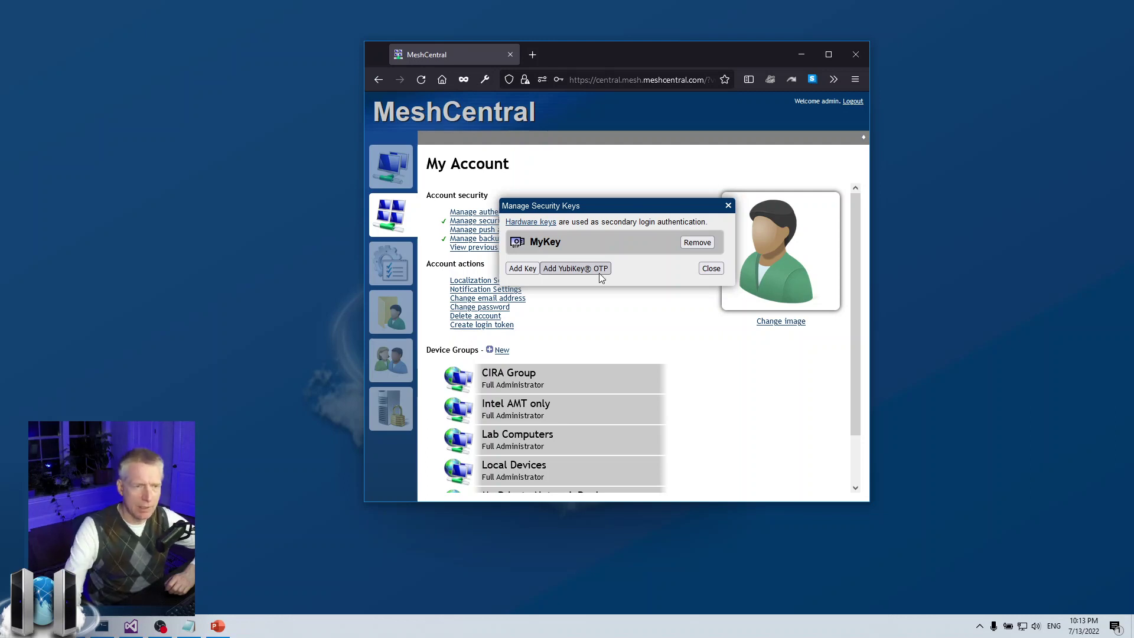
pyautogui.click(711, 269)
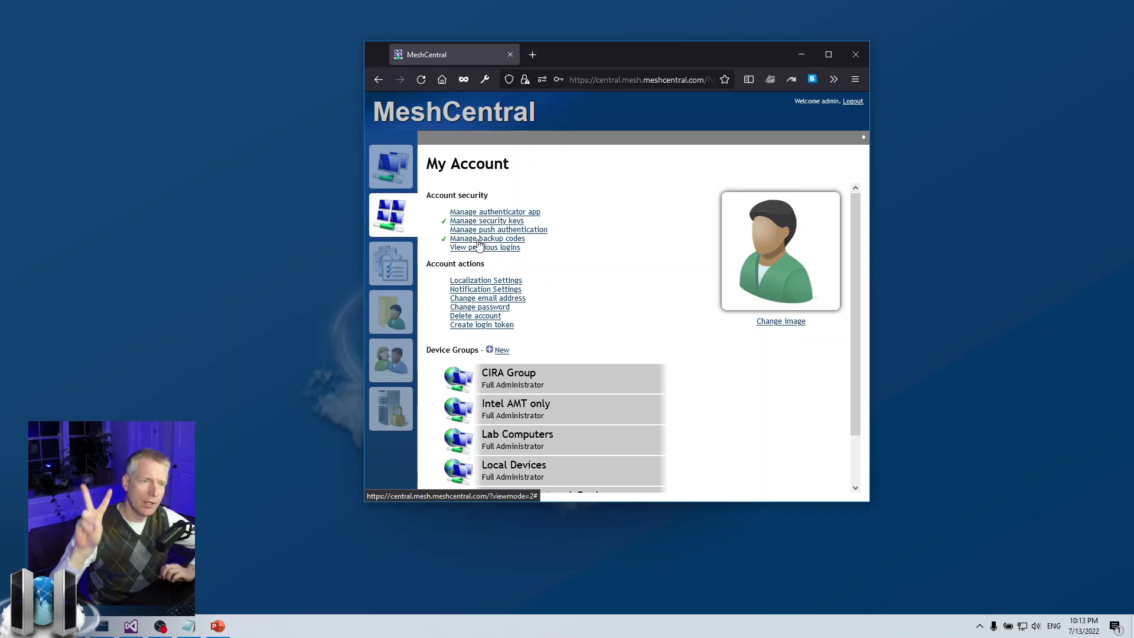
# Generate new backup codes and paste them into Notepad, replacing the old text.
pyautogui.click(477, 240)
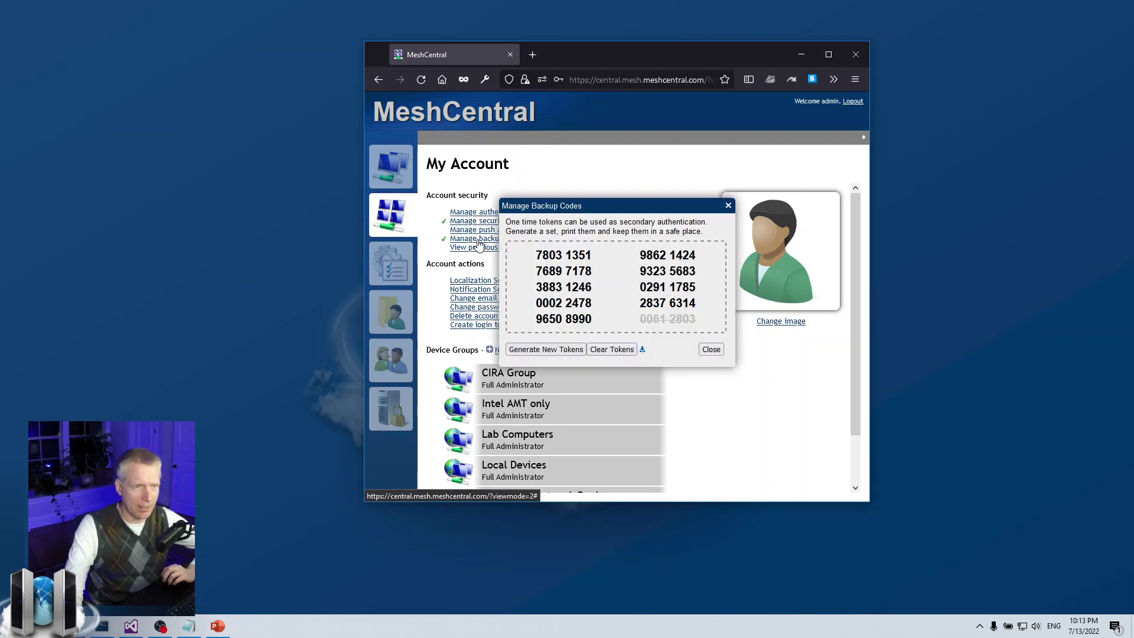
pyautogui.click(559, 349)
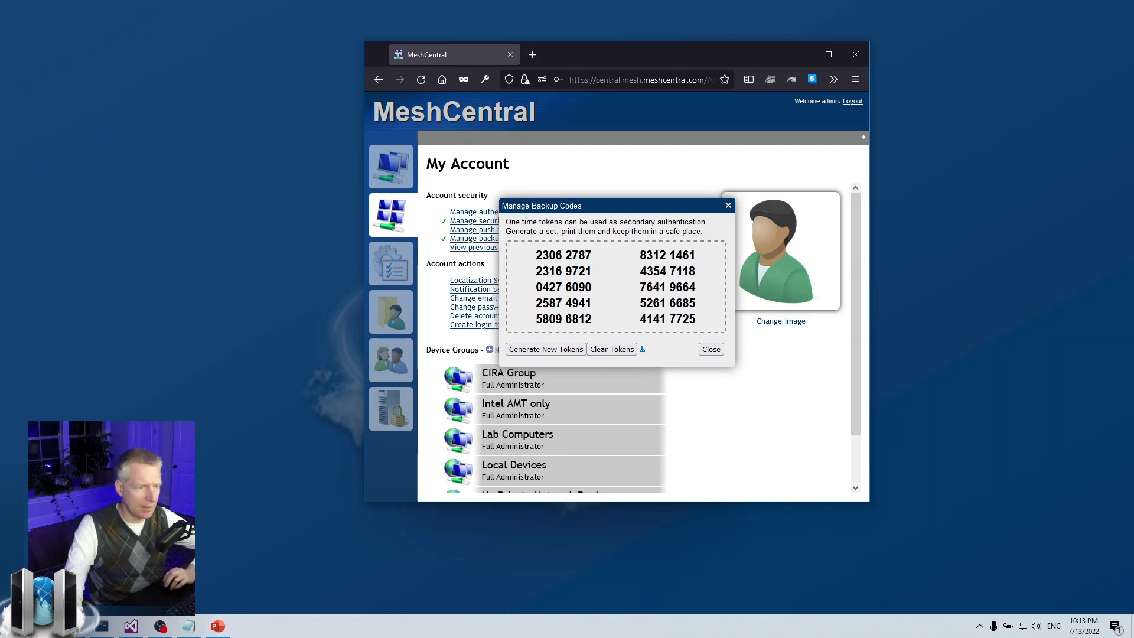
pyautogui.click(188, 625)
pyautogui.hotkey('ctrl', 'a')
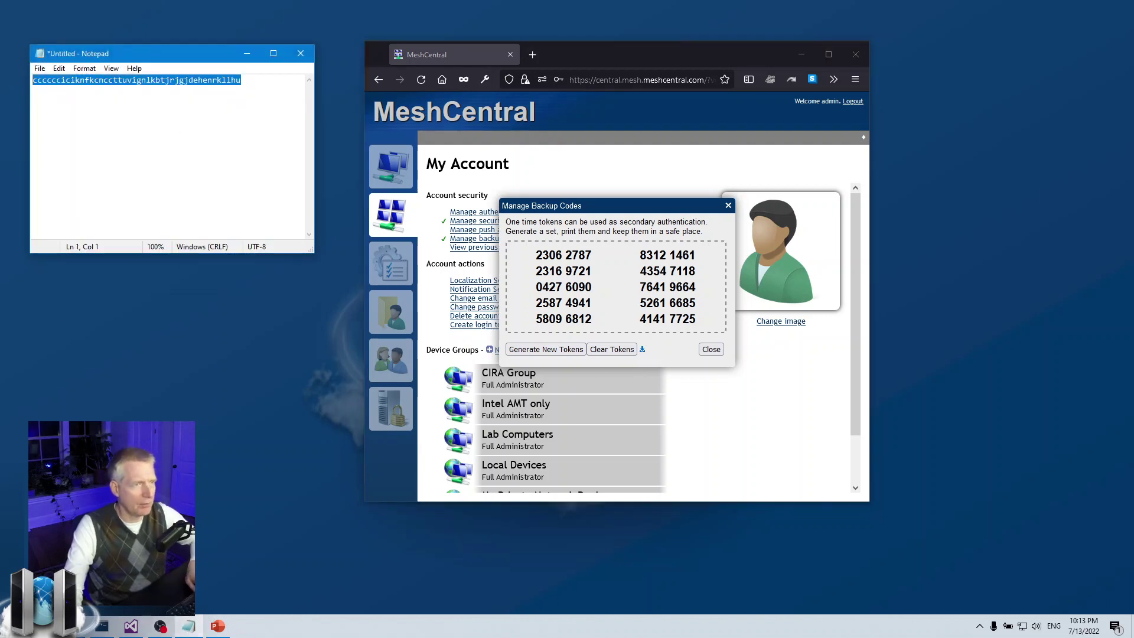
pyautogui.press('Delete')
pyautogui.hotkey('ctrl', 'v')
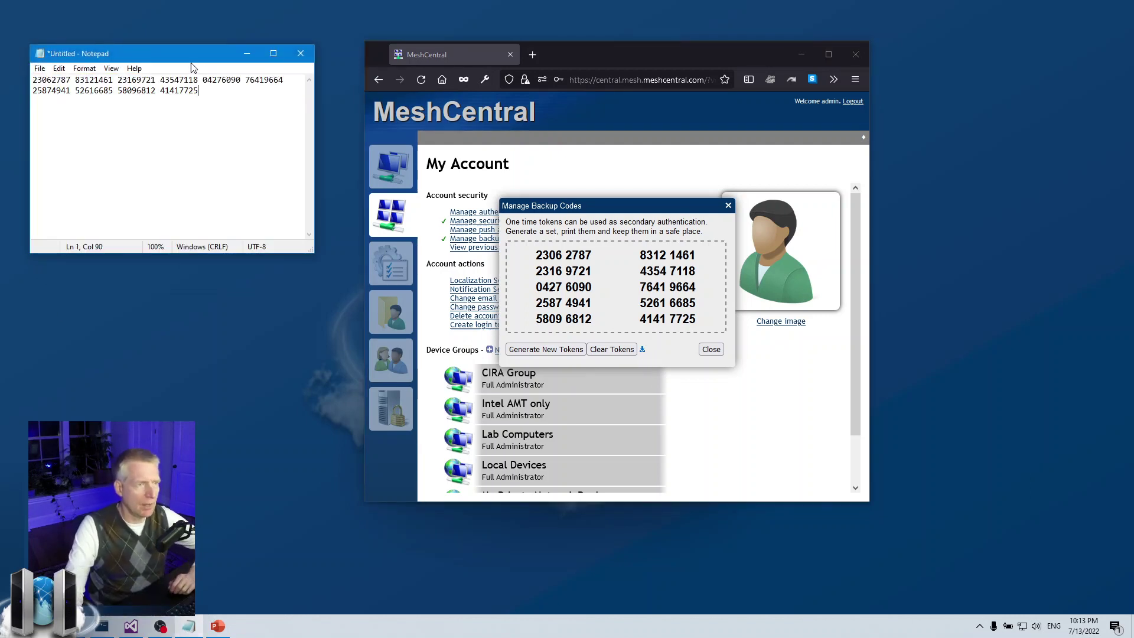
# Close the backup codes manager and reposition the Notepad and browser windows.
pyautogui.moveTo(194, 55); pyautogui.dragTo(180, 53)
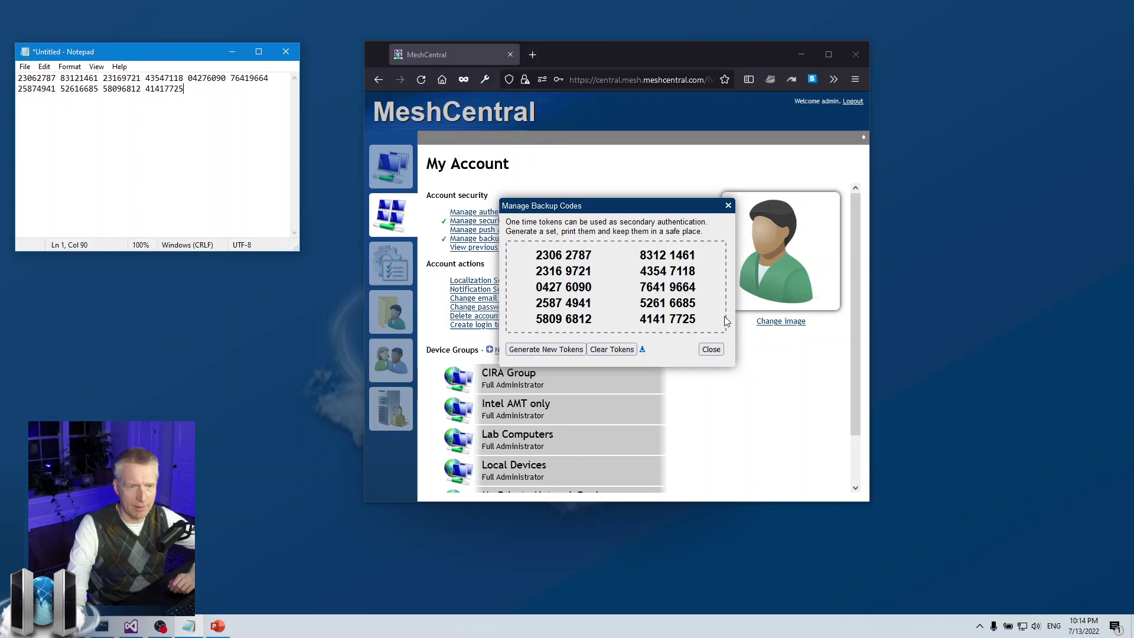
pyautogui.click(712, 349)
pyautogui.moveTo(579, 62); pyautogui.dragTo(600, 63)
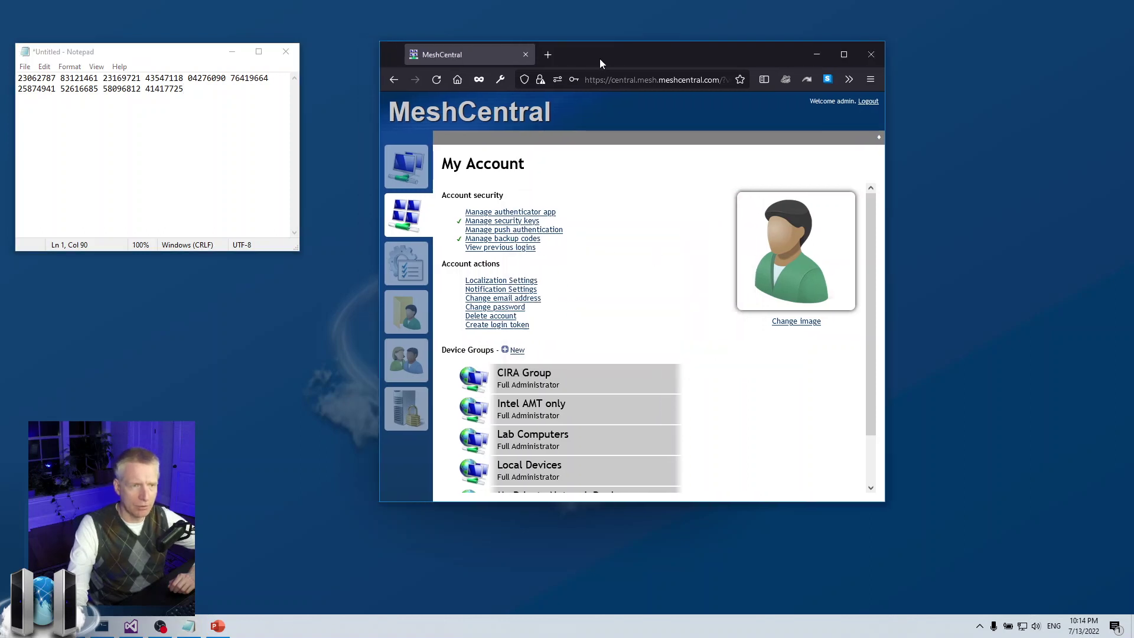
# Log out, then submit the admin username and retyped password on the login page.
pyautogui.click(877, 103)
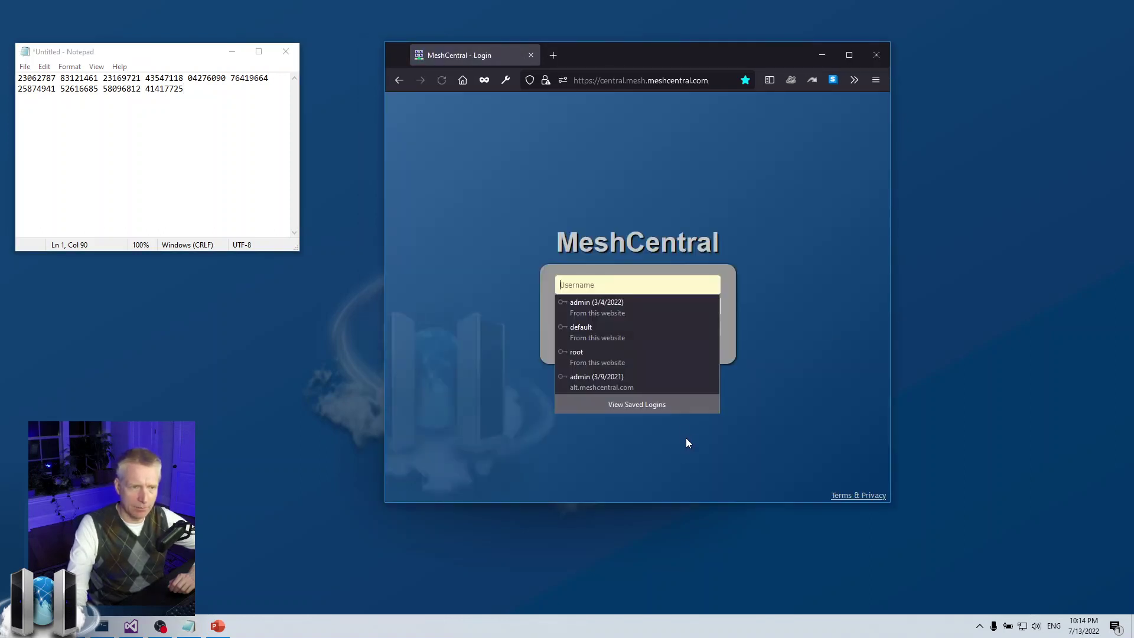
pyautogui.press('Escape')
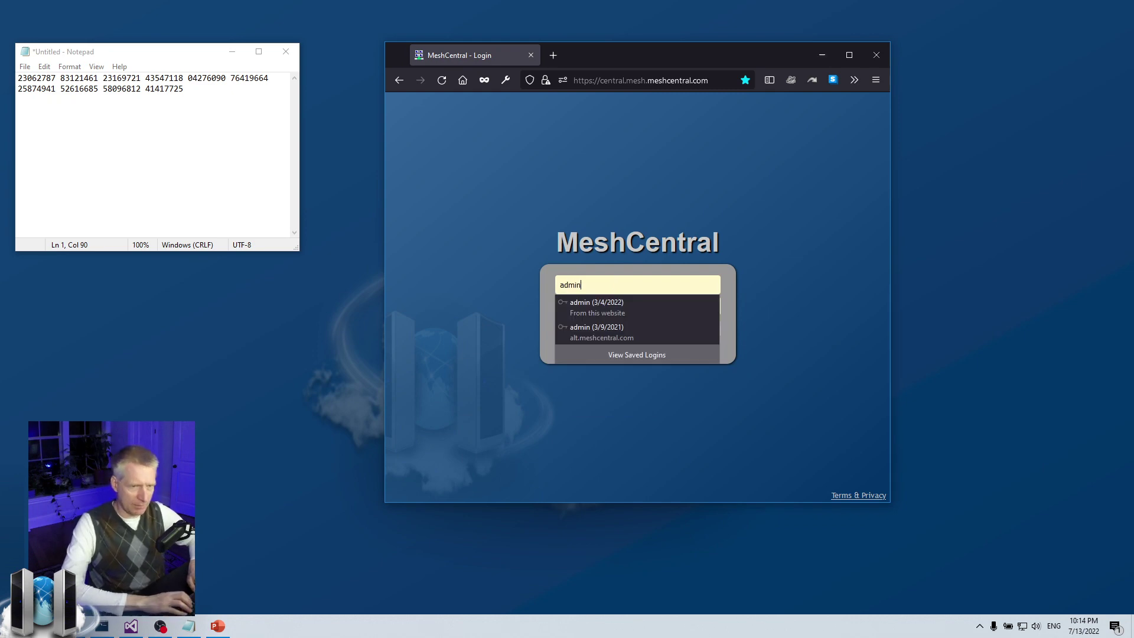
pyautogui.press('Tab')
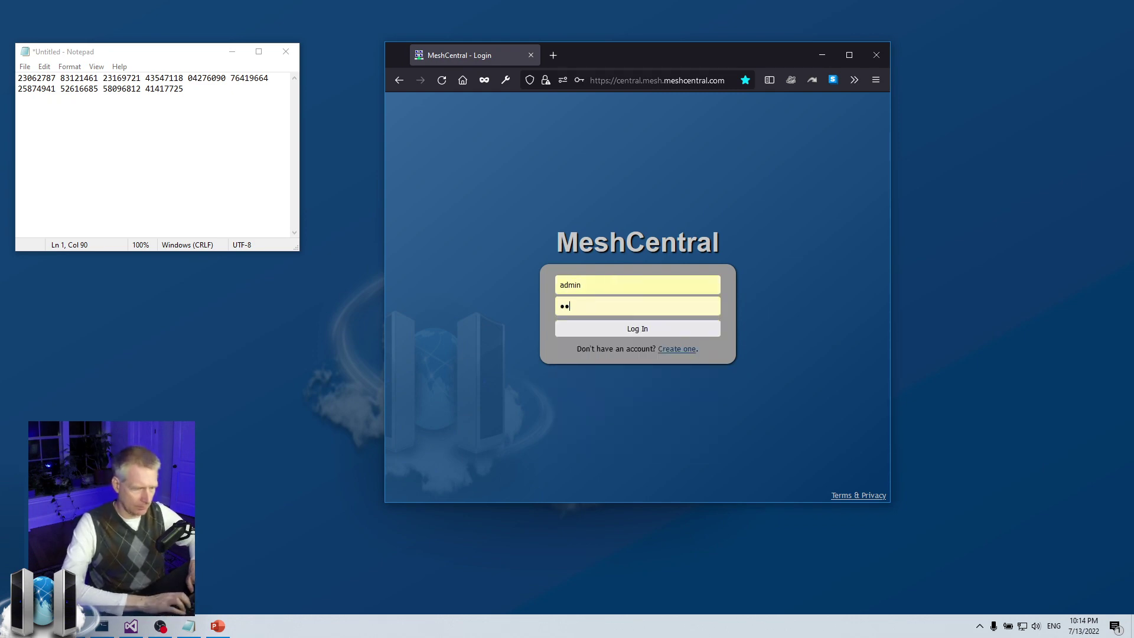
pyautogui.click(589, 327)
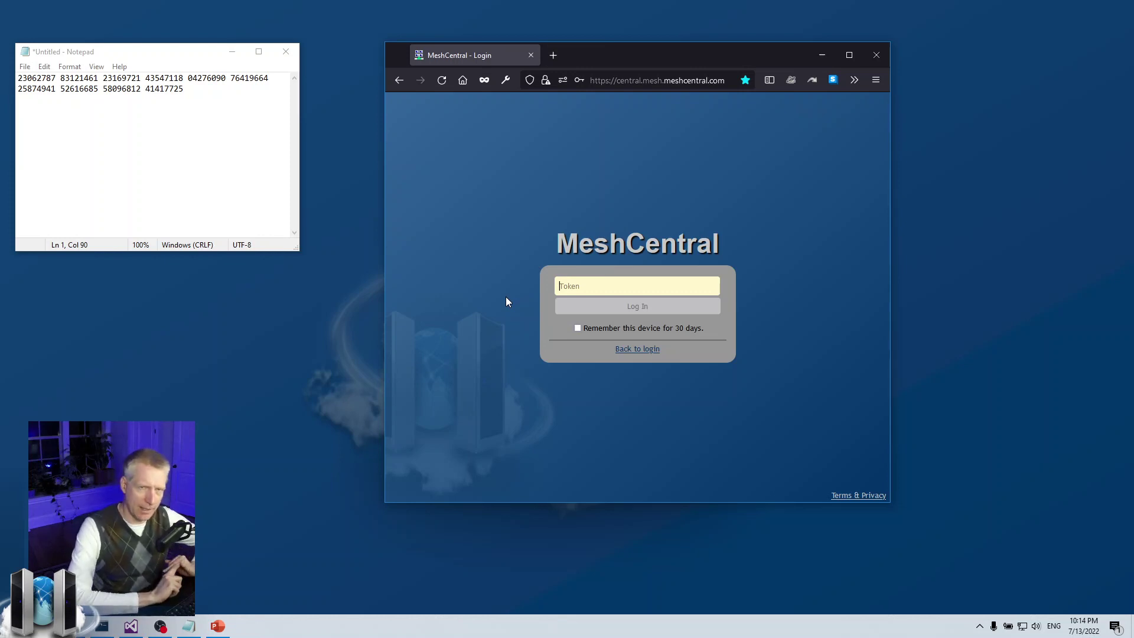
# Complete login with a YubiKey one-time token and move the browser window right.
pyautogui.click(245, 139)
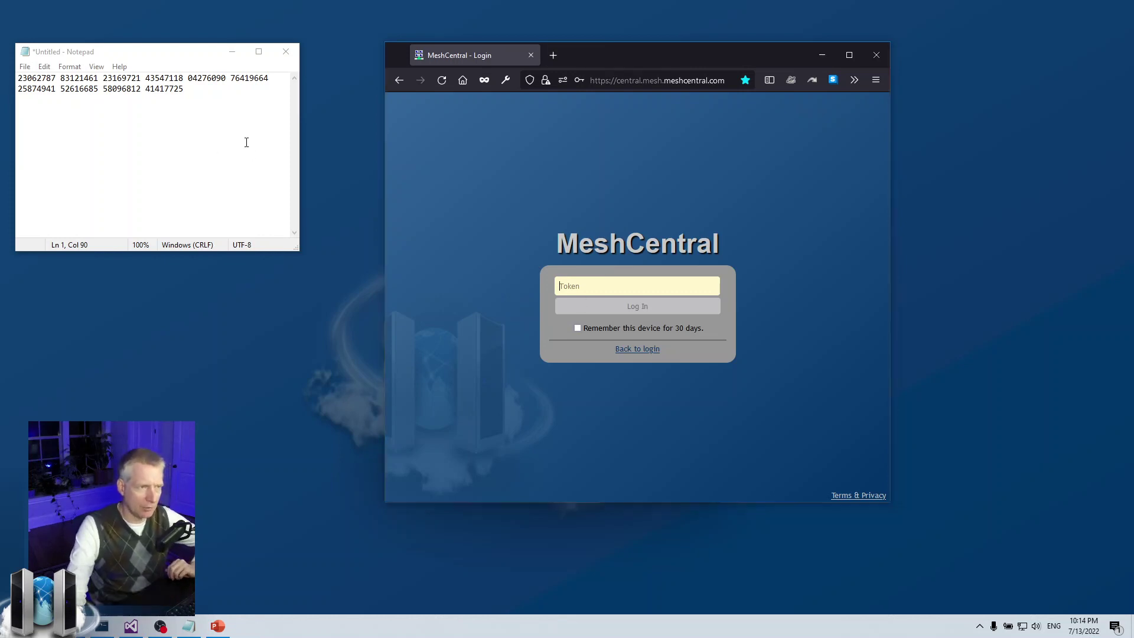
pyautogui.hotkey('ctrl', 'a')
pyautogui.click(266, 154)
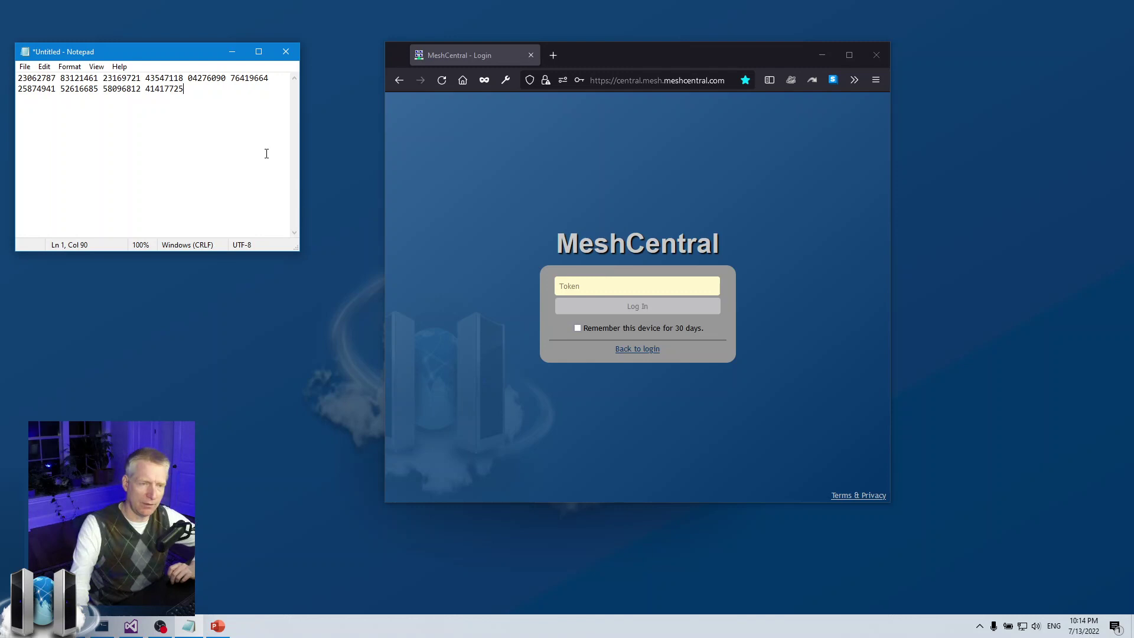
pyautogui.click(641, 286)
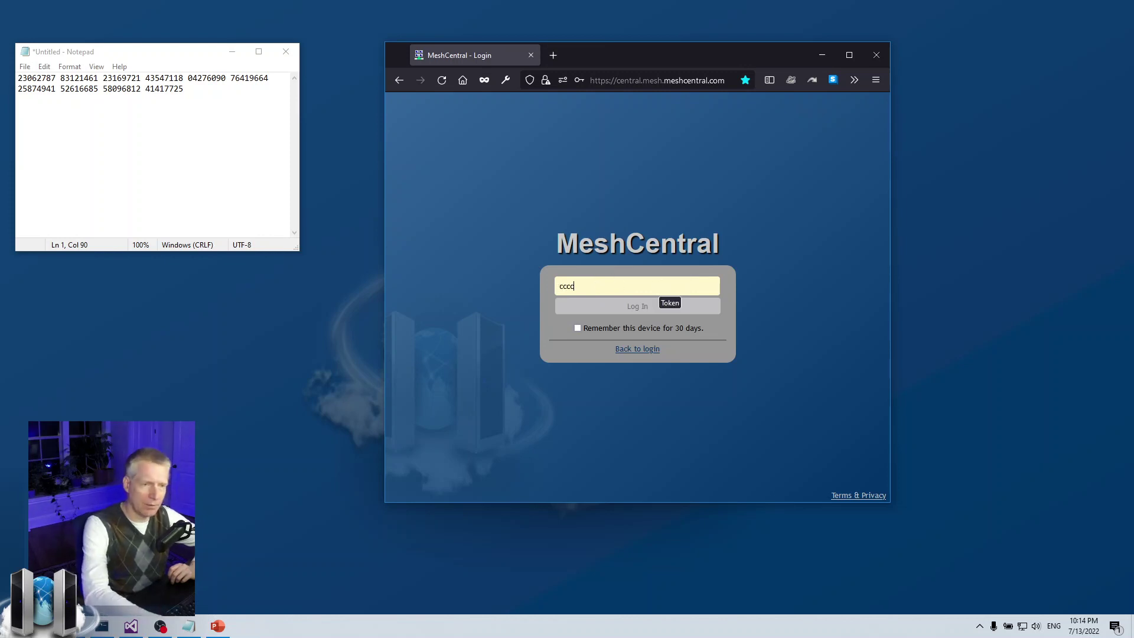
pyautogui.press('Return')
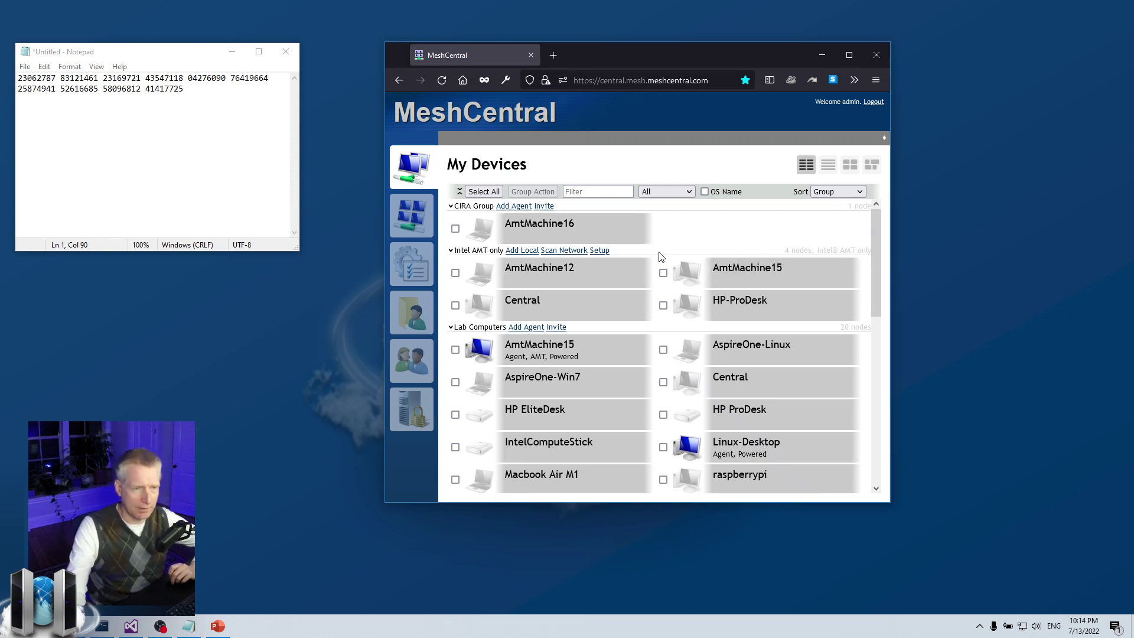
pyautogui.moveTo(595, 56)
pyautogui.mouseDown()
pyautogui.moveTo(811, 57)
pyautogui.moveTo(809, 37)
pyautogui.mouseUp()
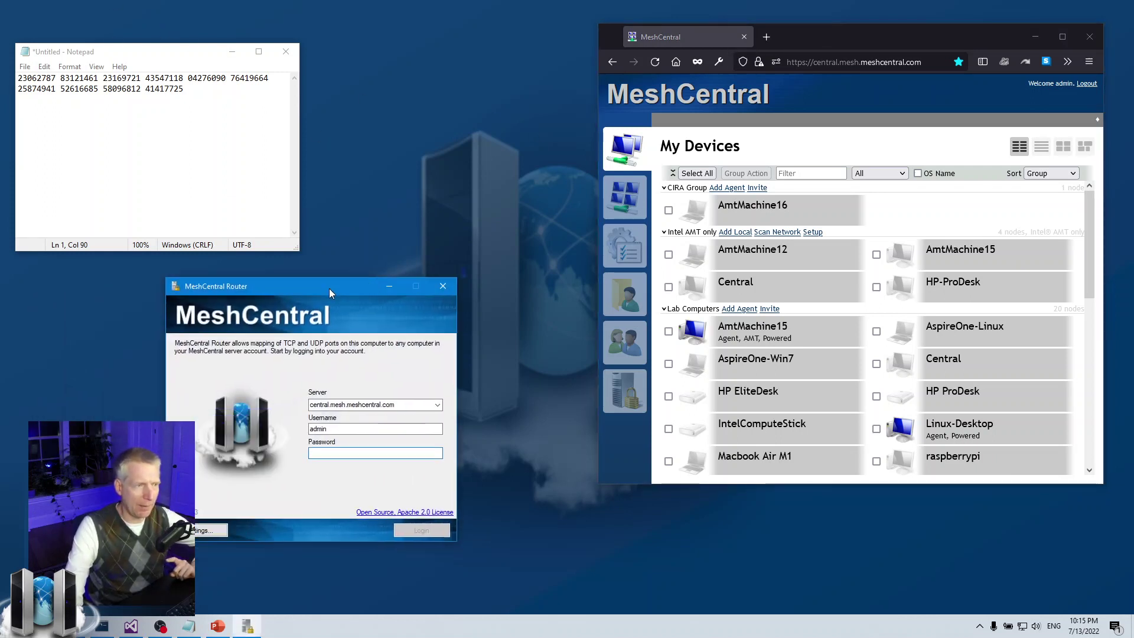
# Centre the Router login window and sign in as admin with password and YubiKey token.
pyautogui.moveTo(196, 316); pyautogui.dragTo(423, 284)
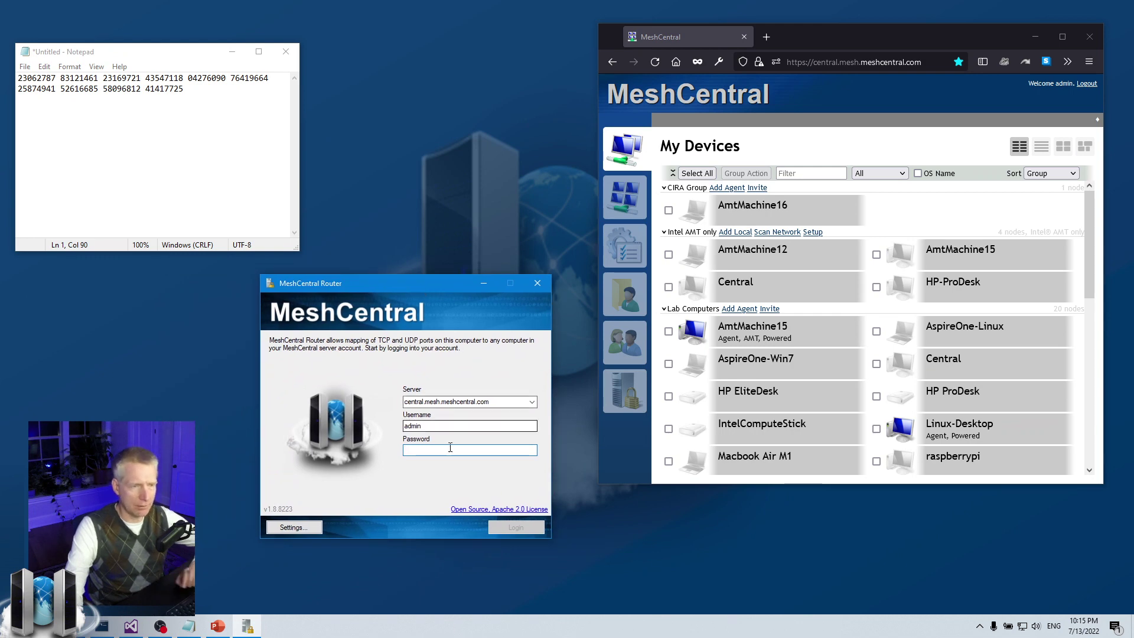
pyautogui.press('Return')
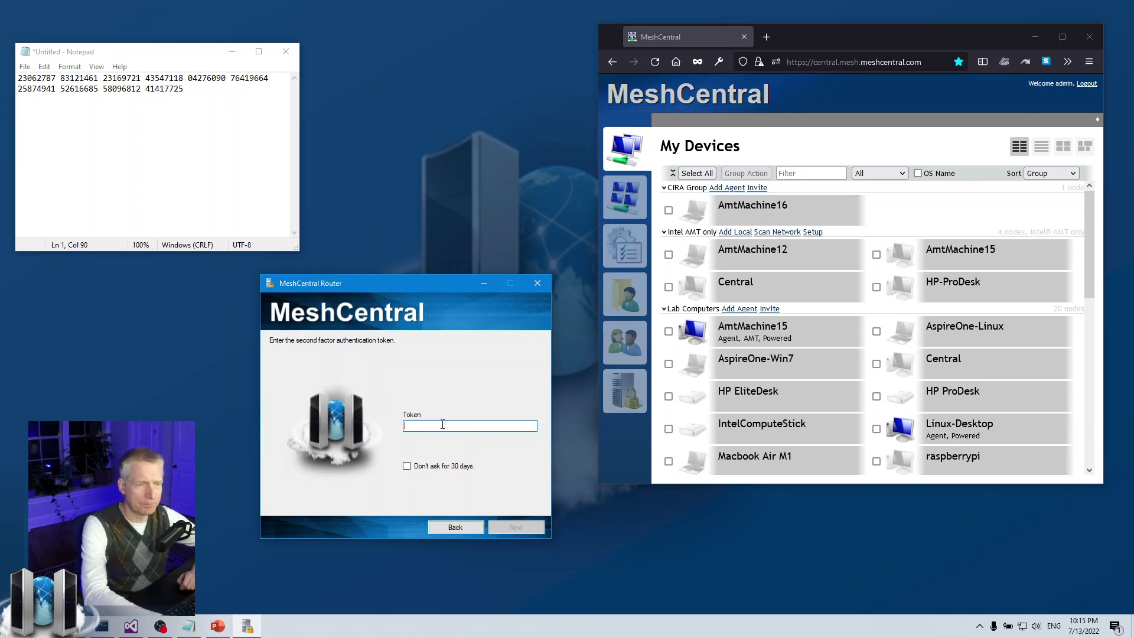
pyautogui.press('Return')
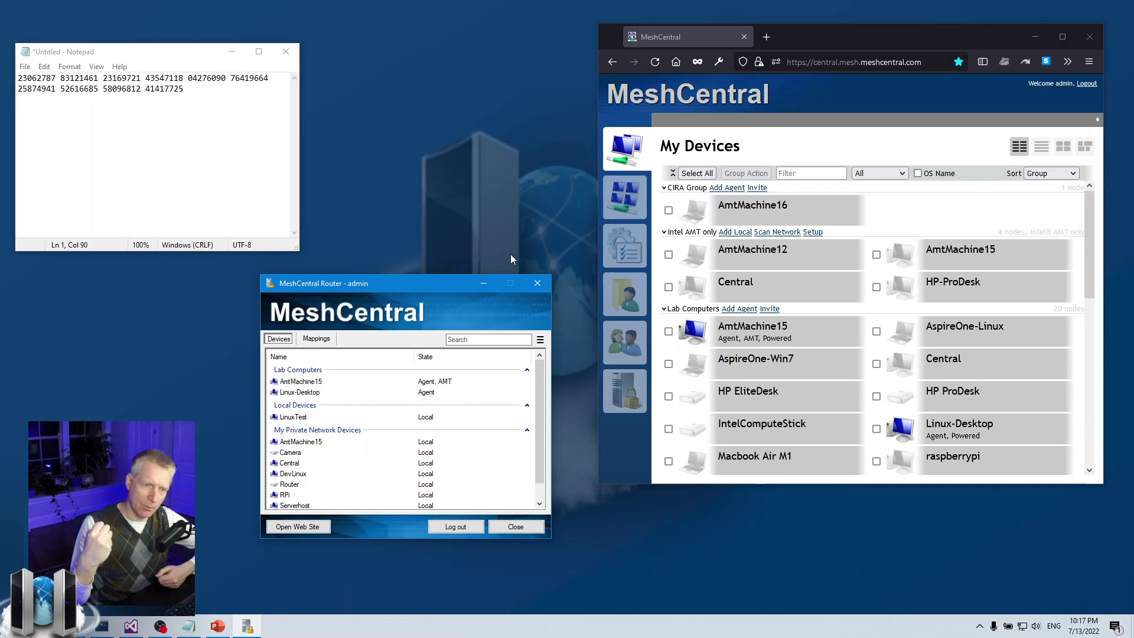
pyautogui.click(828, 61)
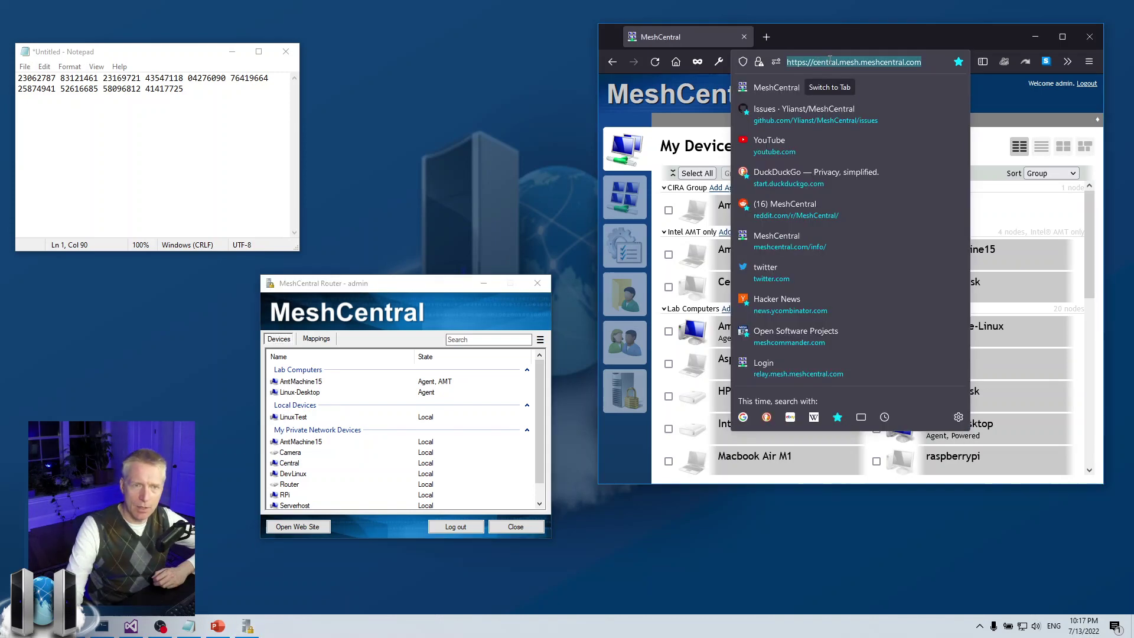
pyautogui.moveTo(813, 63); pyautogui.dragTo(890, 62)
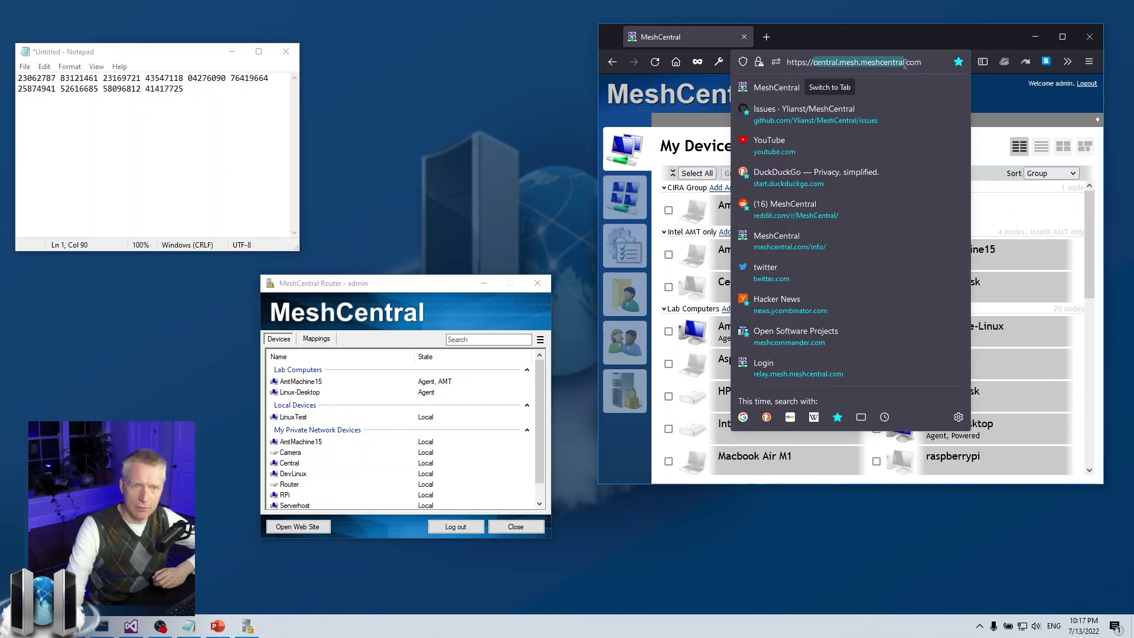
pyautogui.click(905, 63)
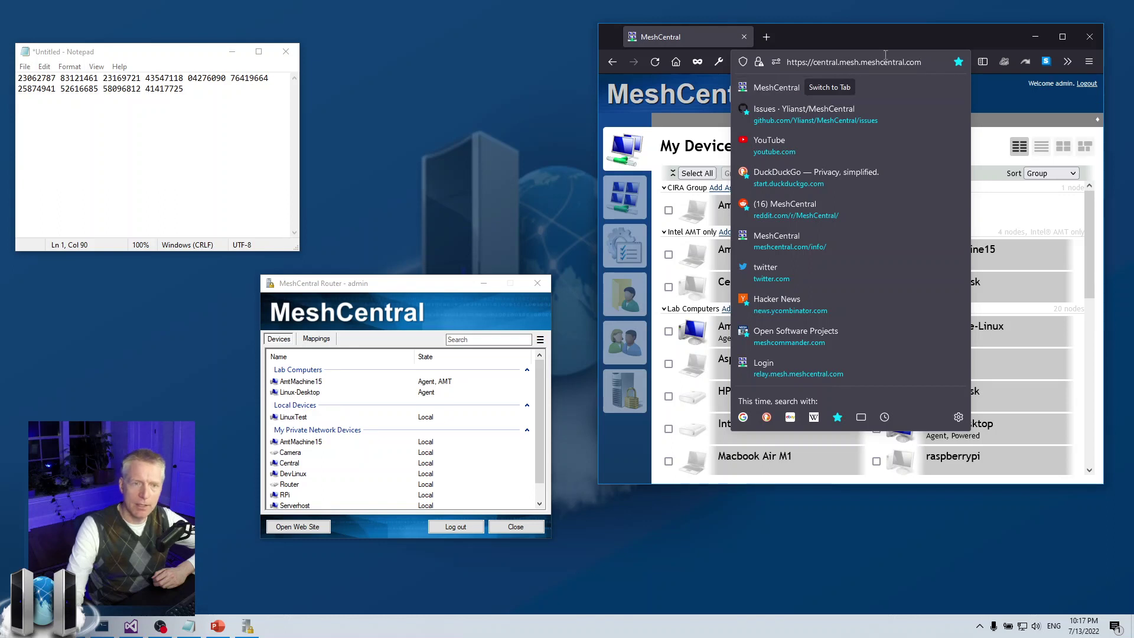
pyautogui.click(984, 101)
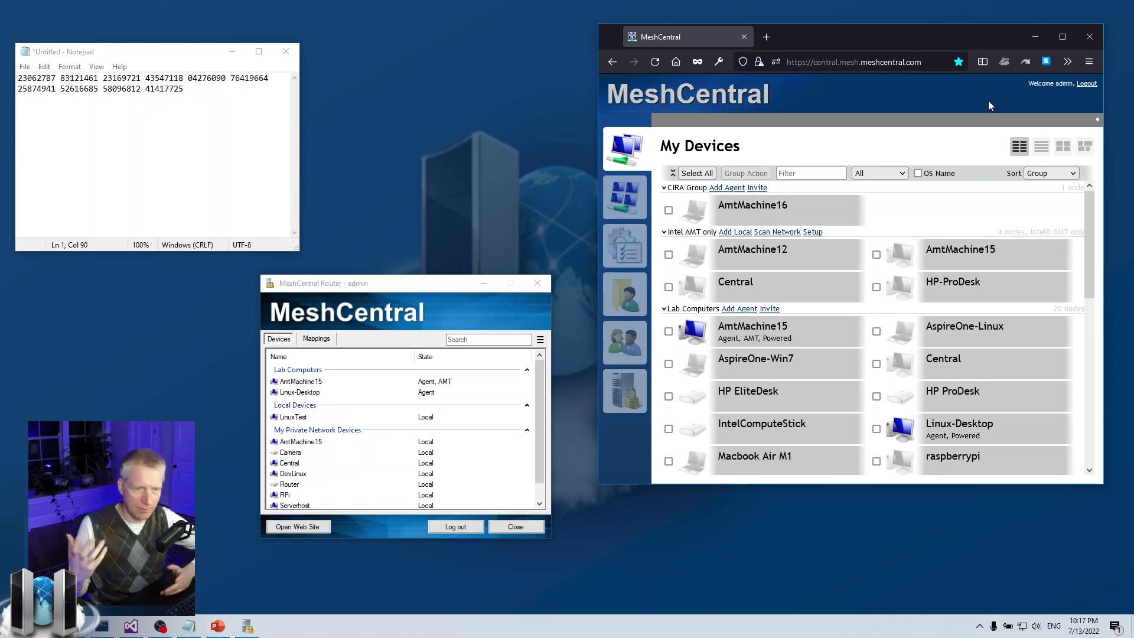
pyautogui.moveTo(885, 51); pyautogui.dragTo(879, 46)
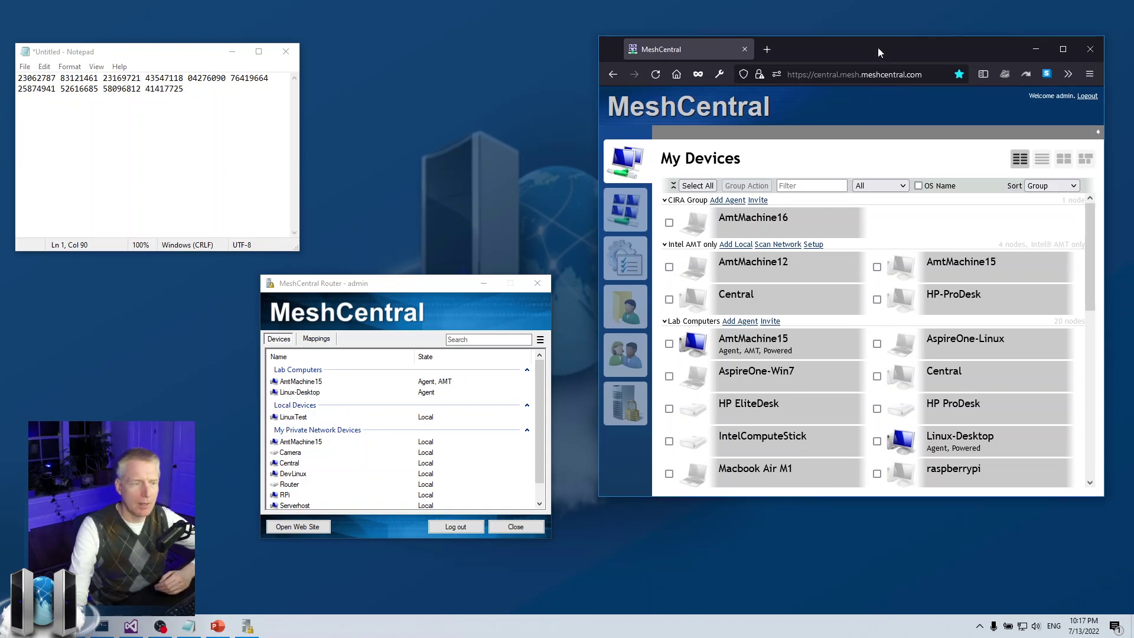